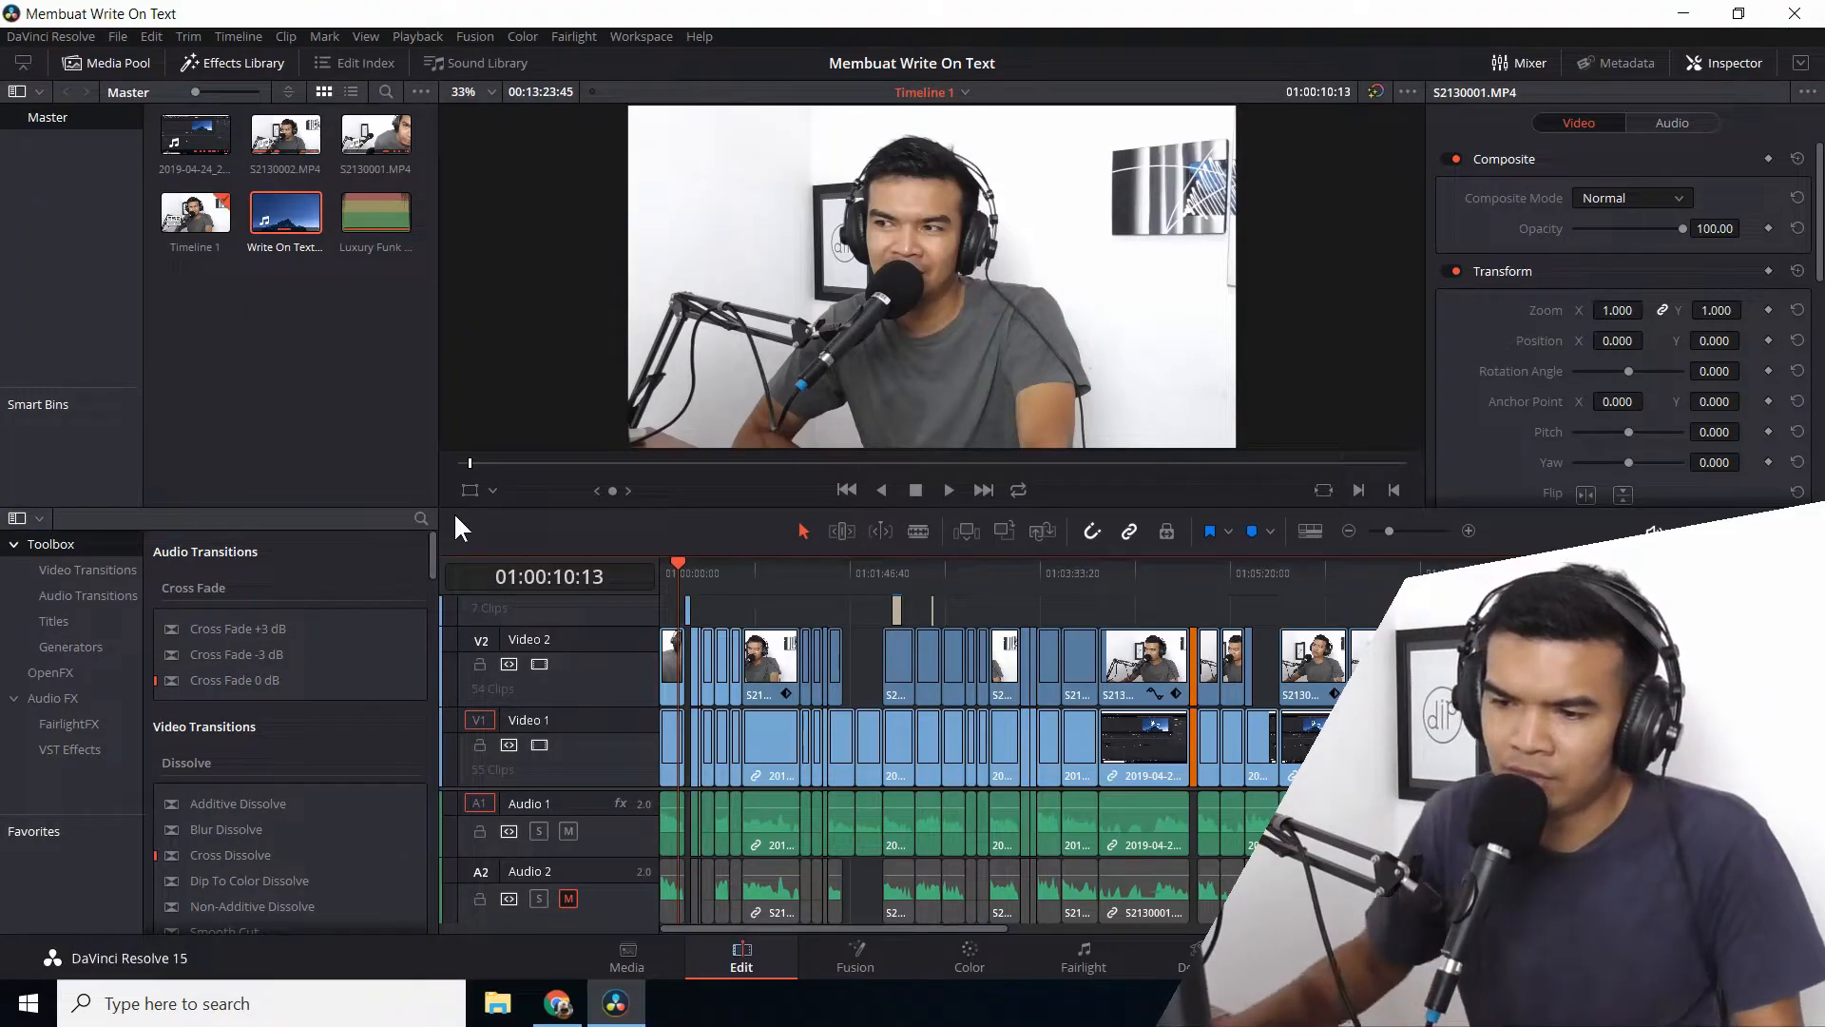
Step: Switch to Chrome and look through the video posts on the tempatbercakap Instagram profile
{"action": "left_click", "coordinate": [555, 1008]}
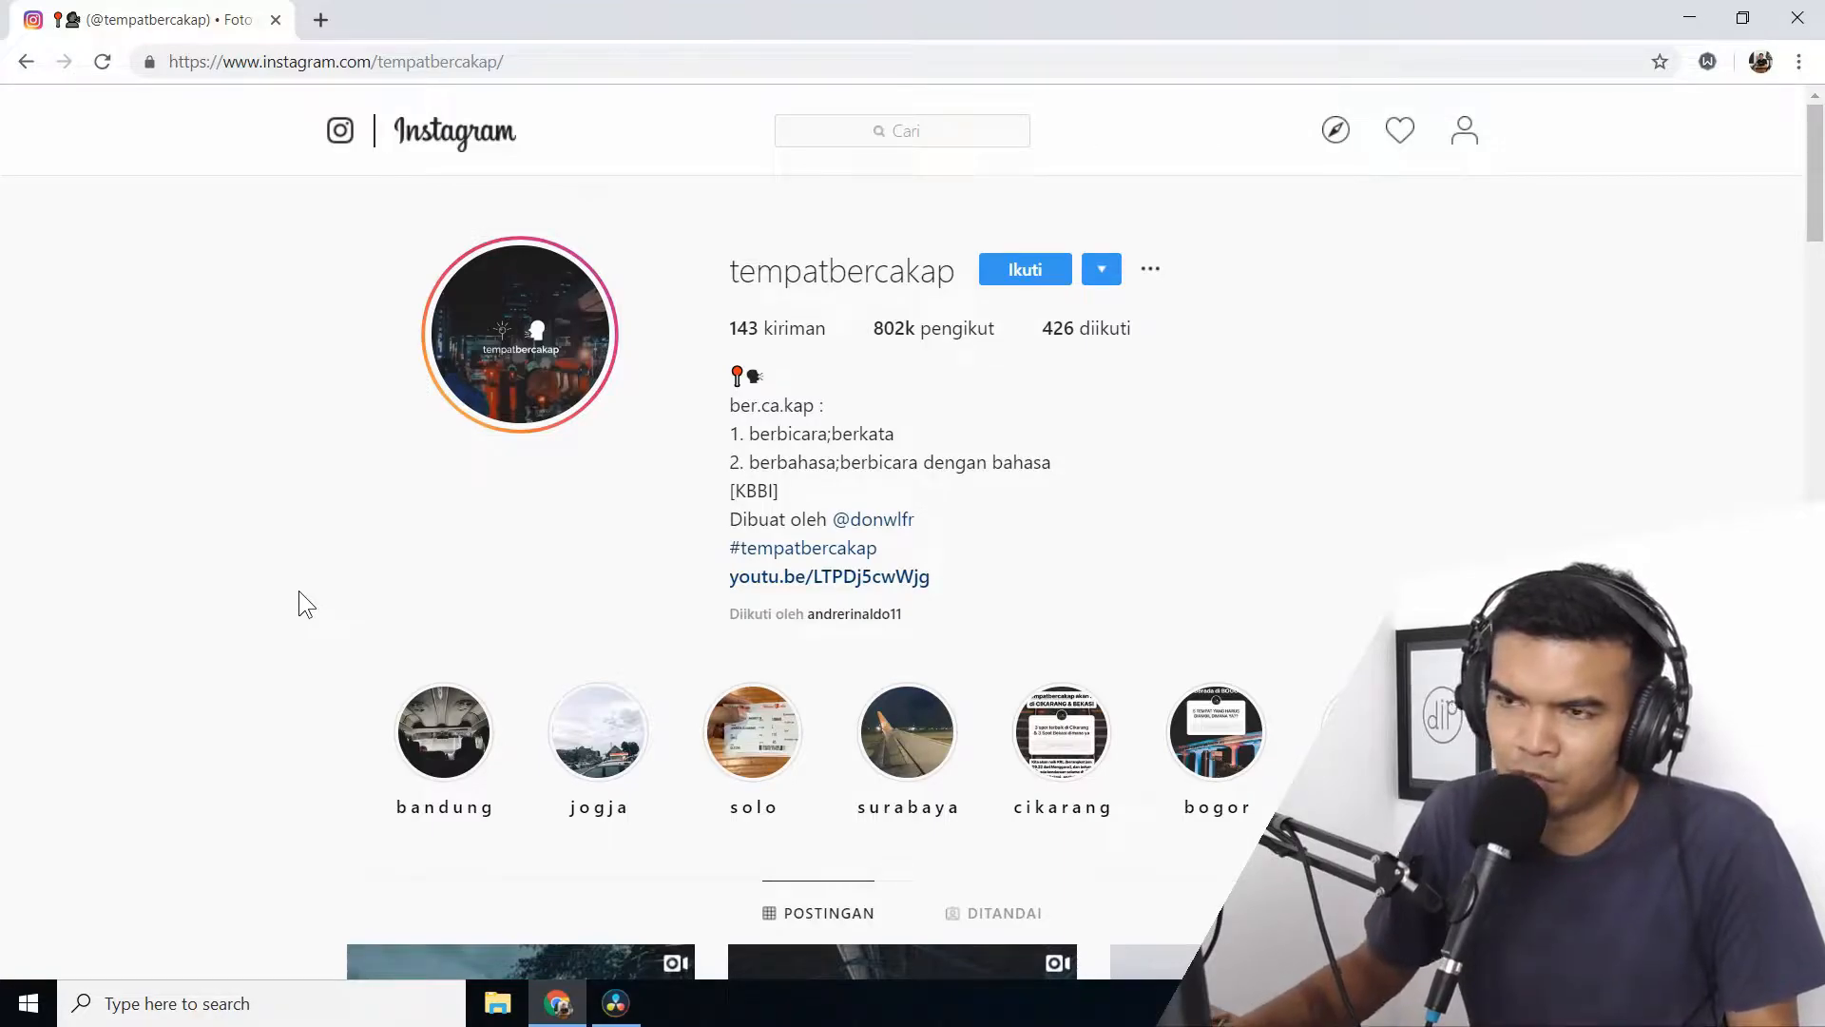
{"action": "scroll", "coordinate": [301, 595], "scroll_direction": "down", "scroll_amount": 3}
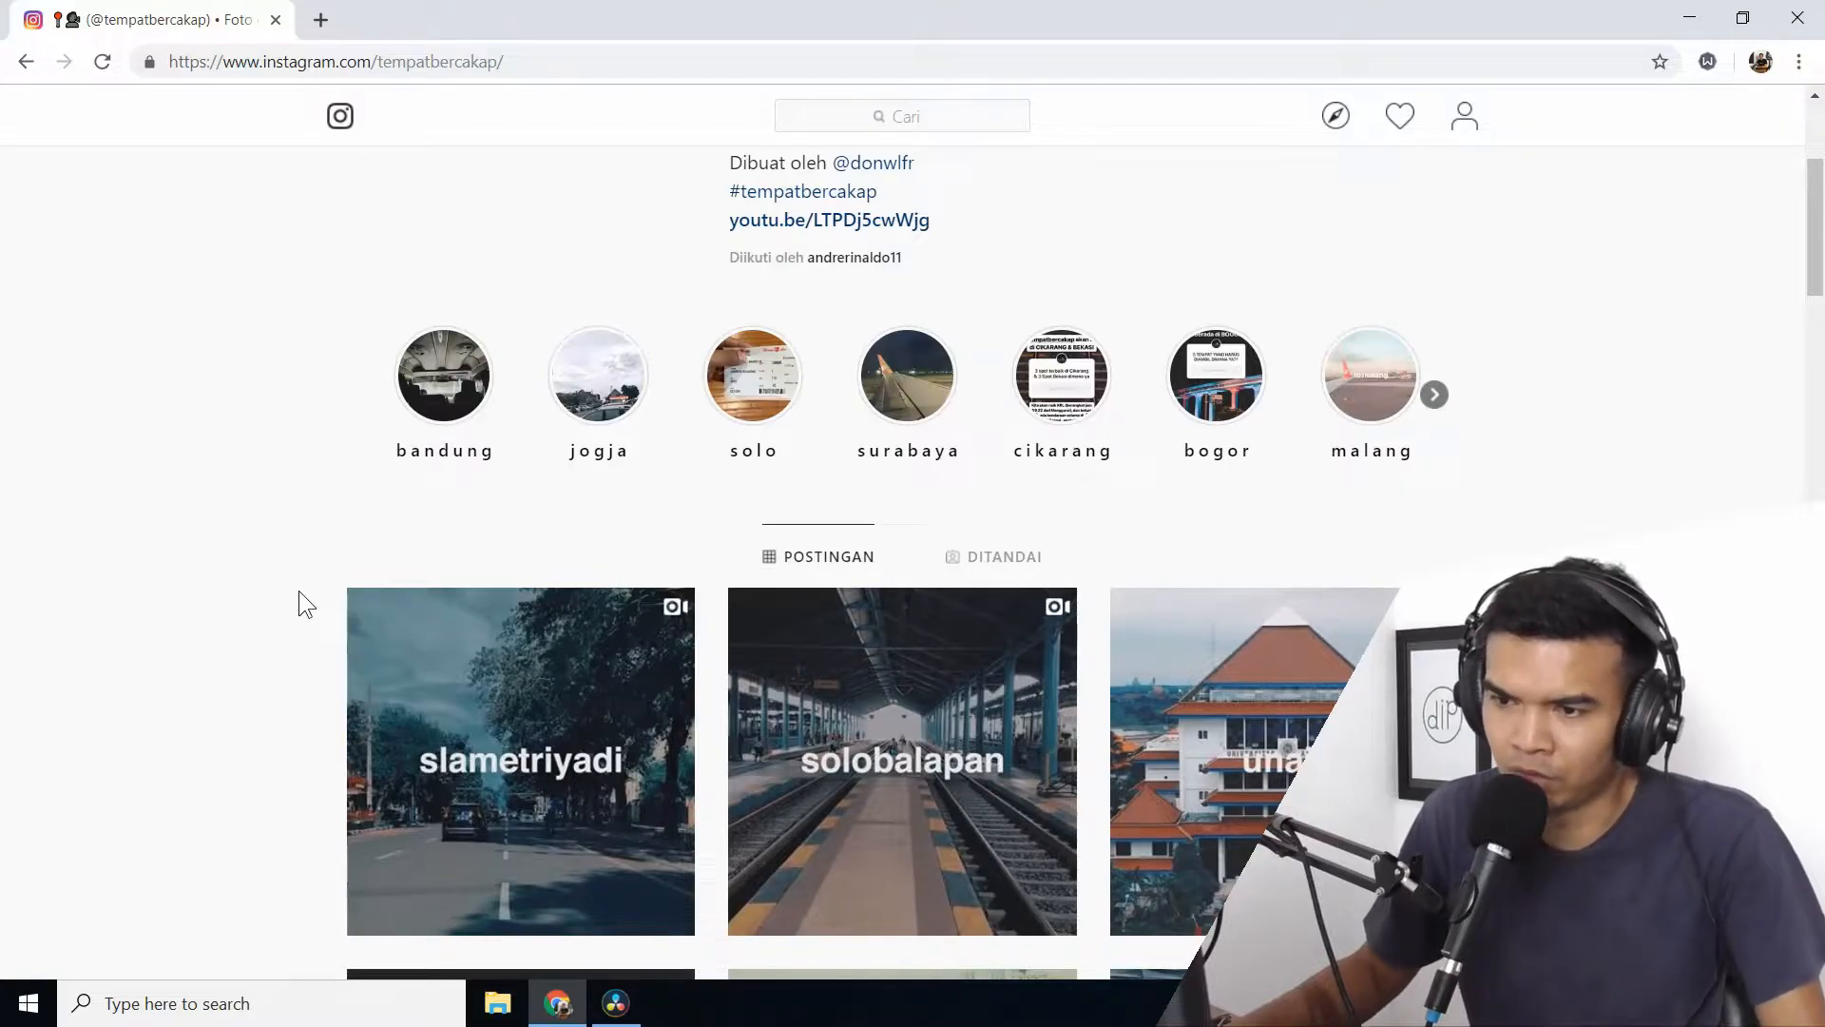
{"action": "scroll", "coordinate": [299, 592], "scroll_direction": "down", "scroll_amount": 2}
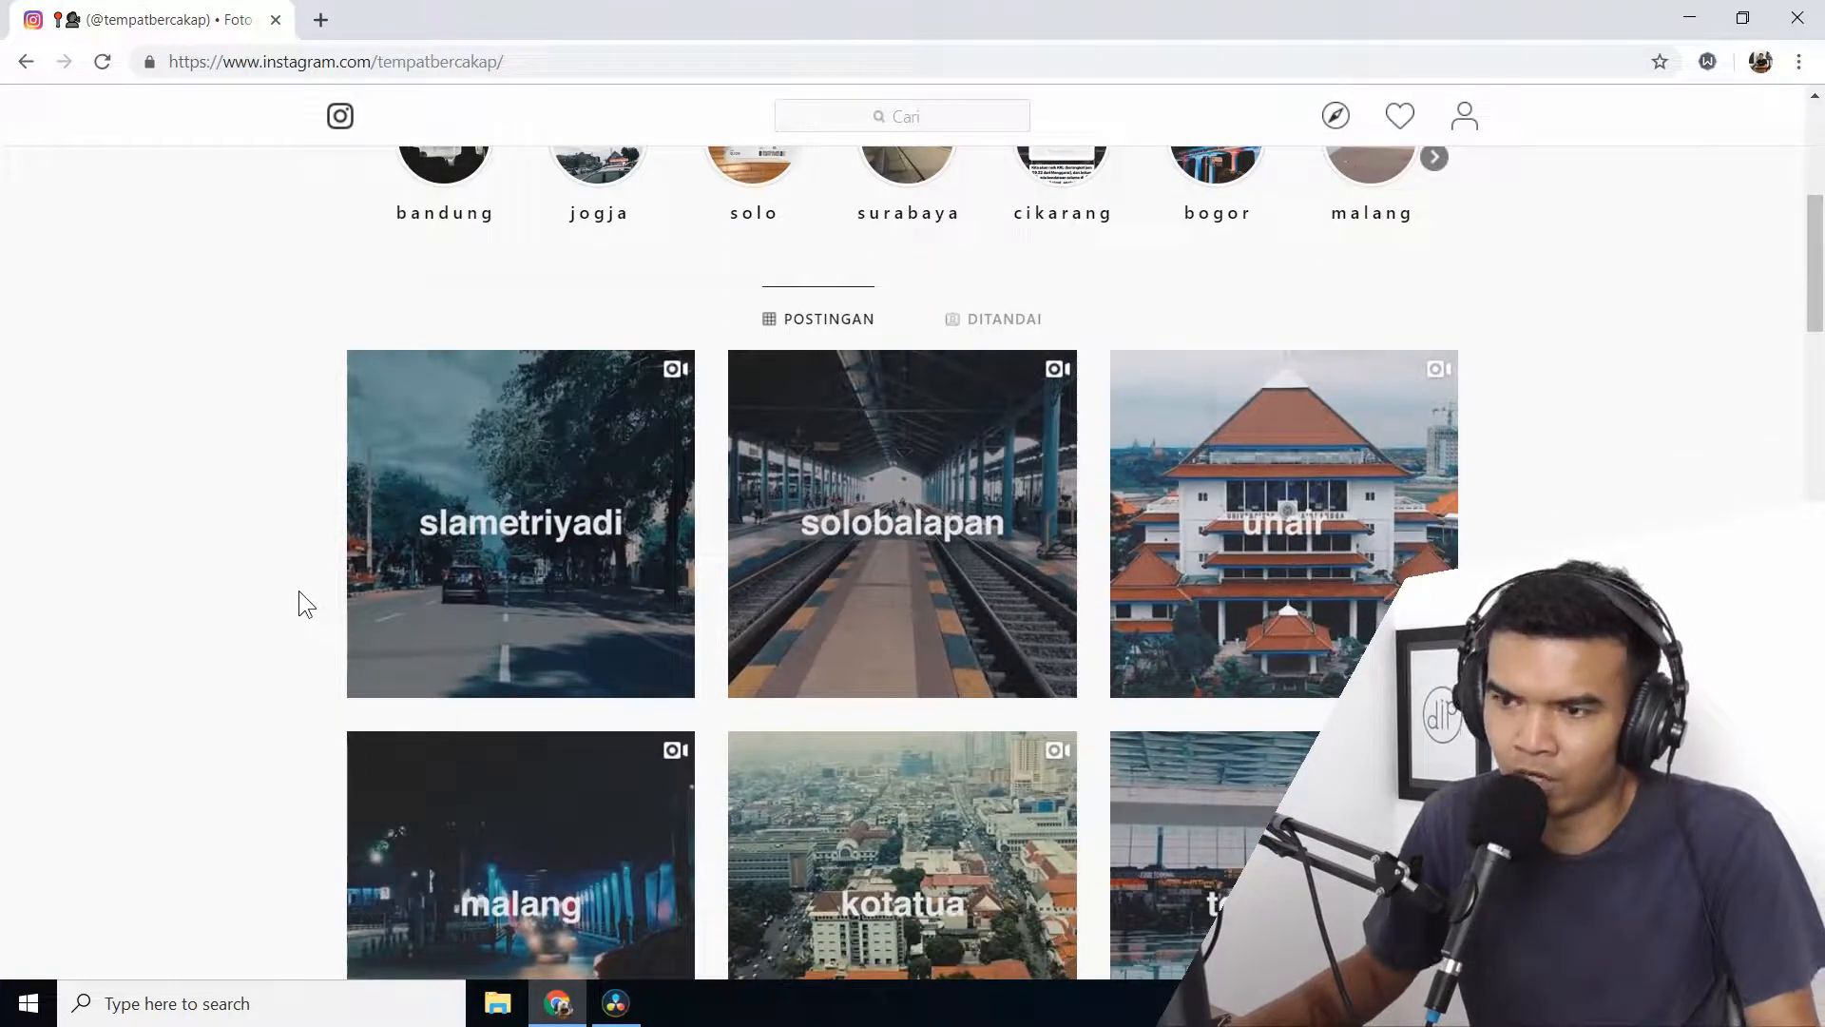
{"action": "scroll", "coordinate": [328, 538], "scroll_direction": "down", "scroll_amount": 7}
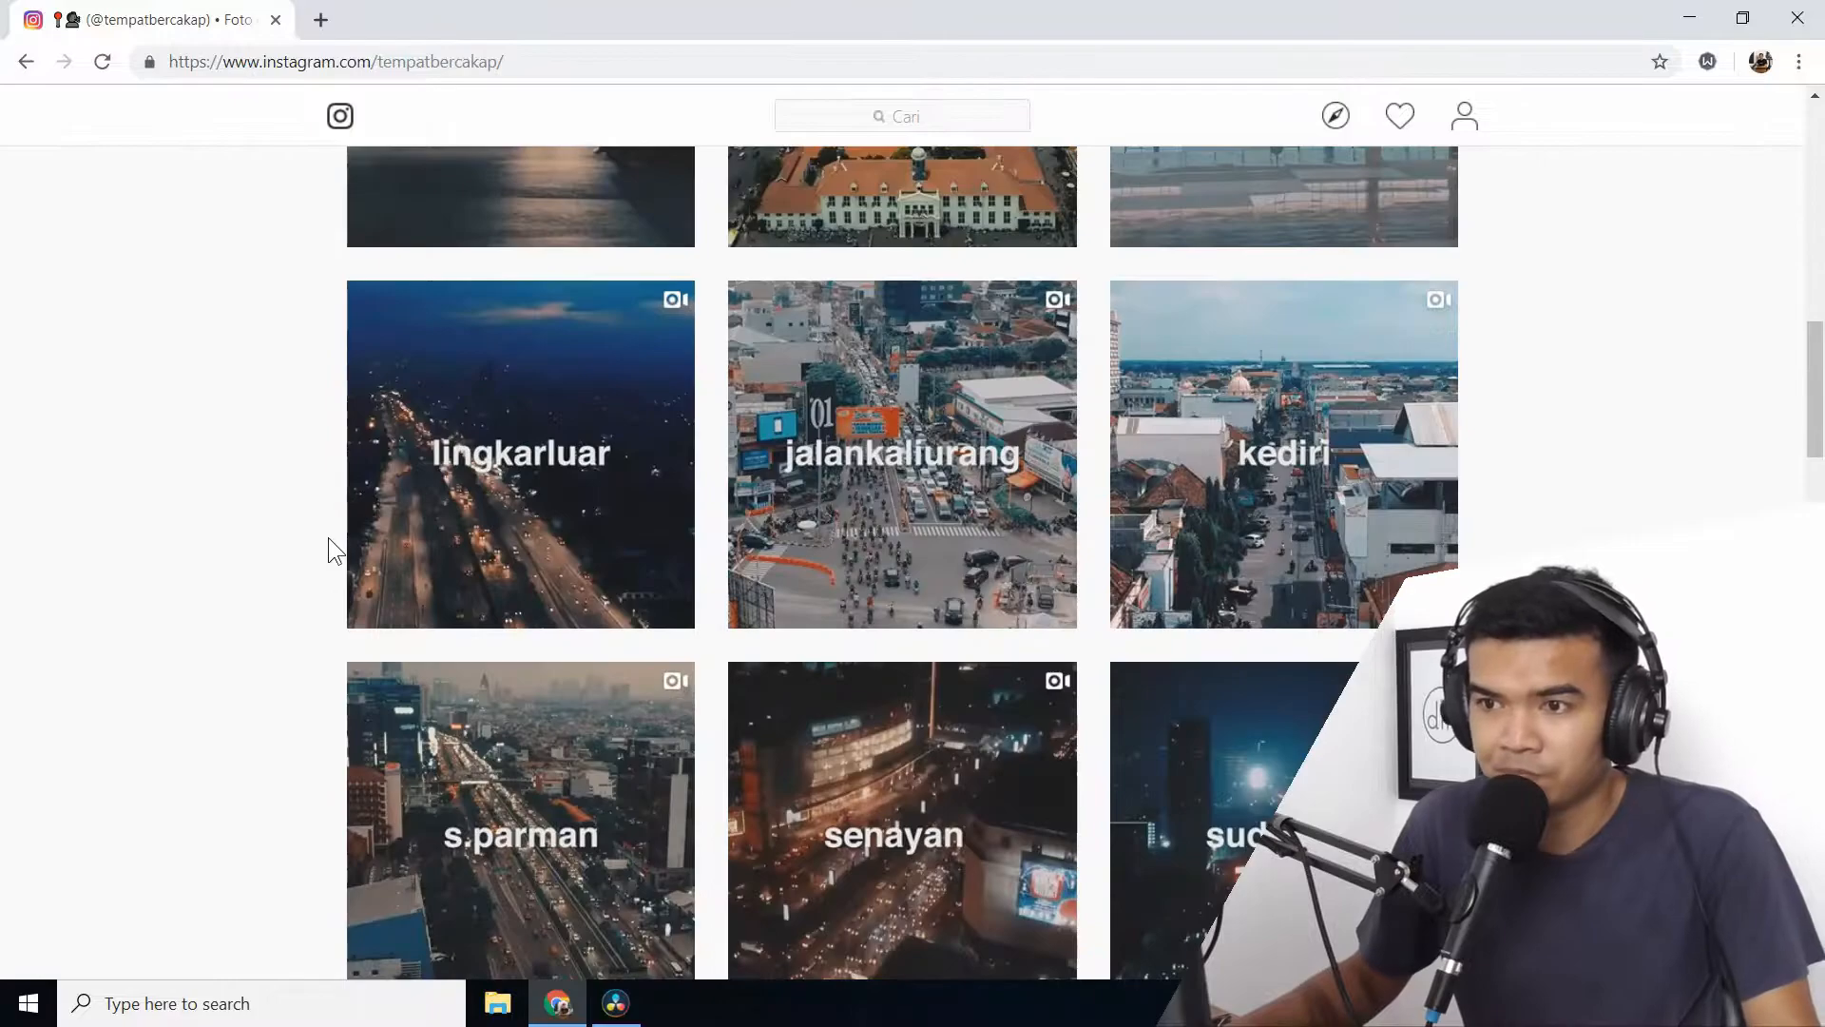
{"action": "scroll", "coordinate": [333, 532], "scroll_direction": "down", "scroll_amount": 1}
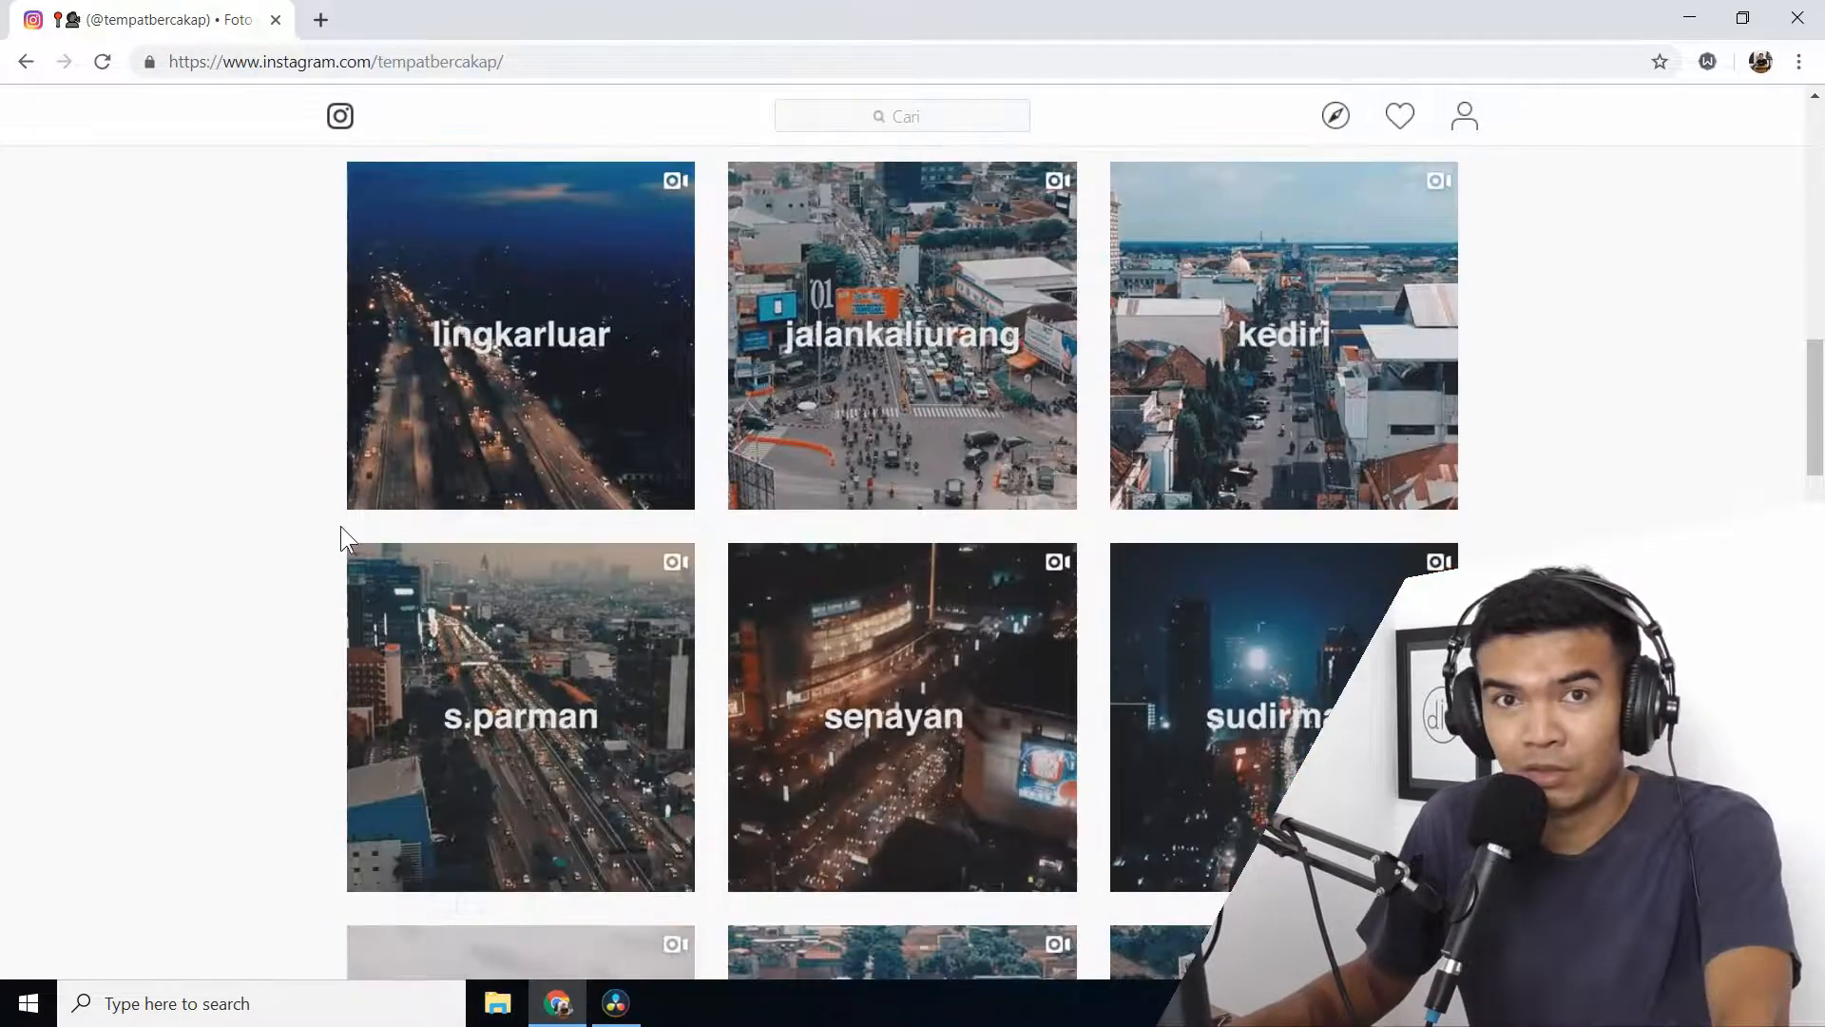
Step: Switch back to DaVinci Resolve and delete the Audio 2 and Audio 3 tracks so only Audio 1 remains
{"action": "left_click", "coordinate": [618, 1003]}
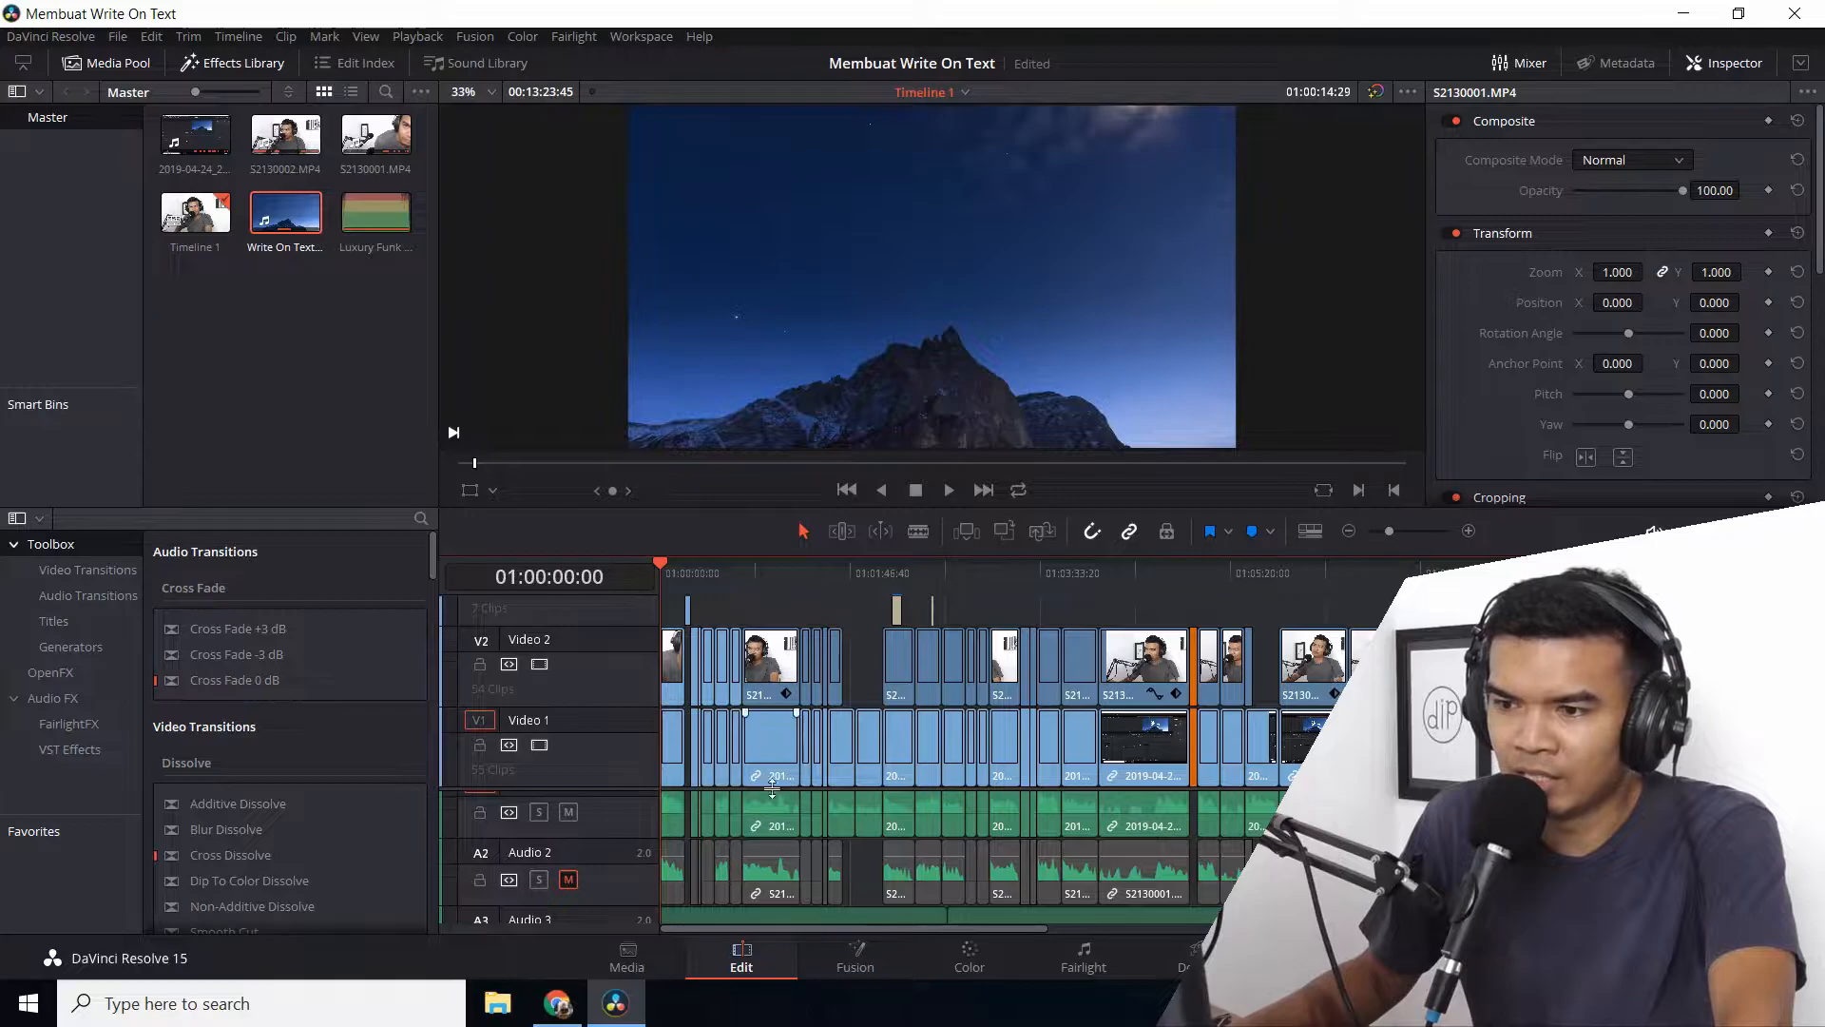
{"action": "scroll", "coordinate": [730, 800], "scroll_direction": "down", "scroll_amount": 2}
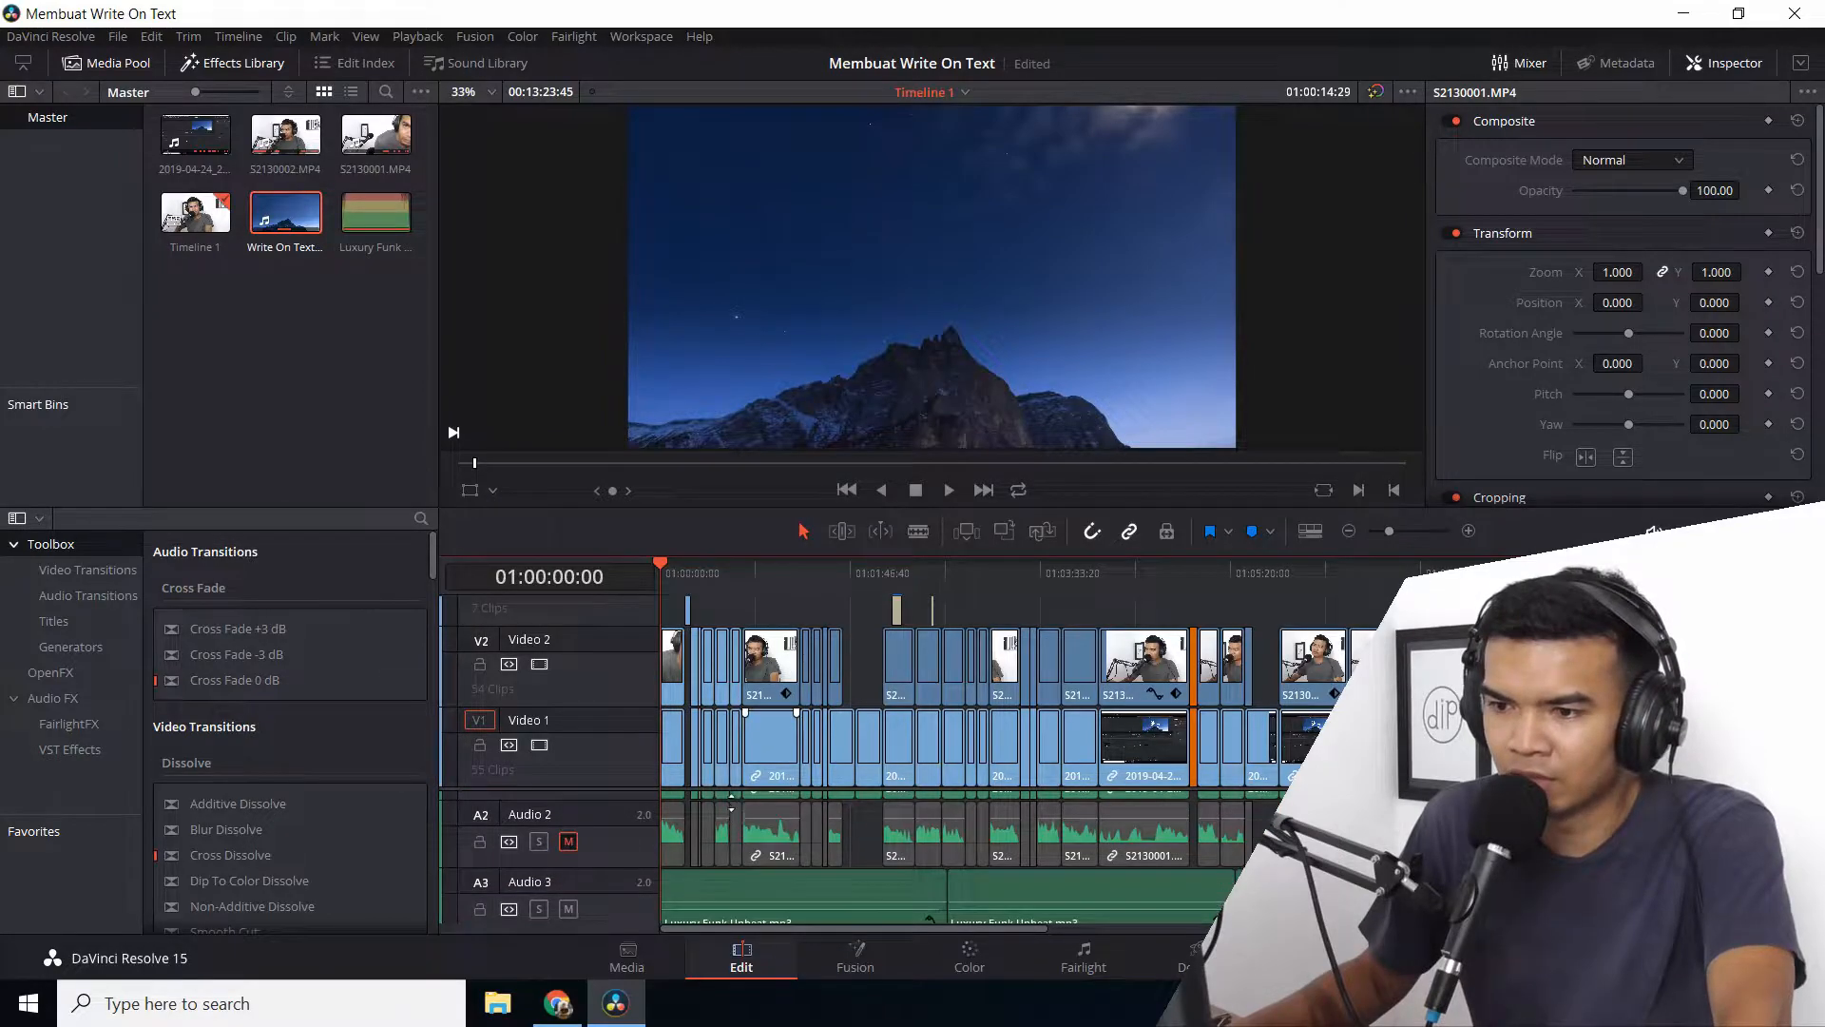
{"action": "left_click", "coordinate": [602, 840]}
{"action": "right_click", "coordinate": [602, 841]}
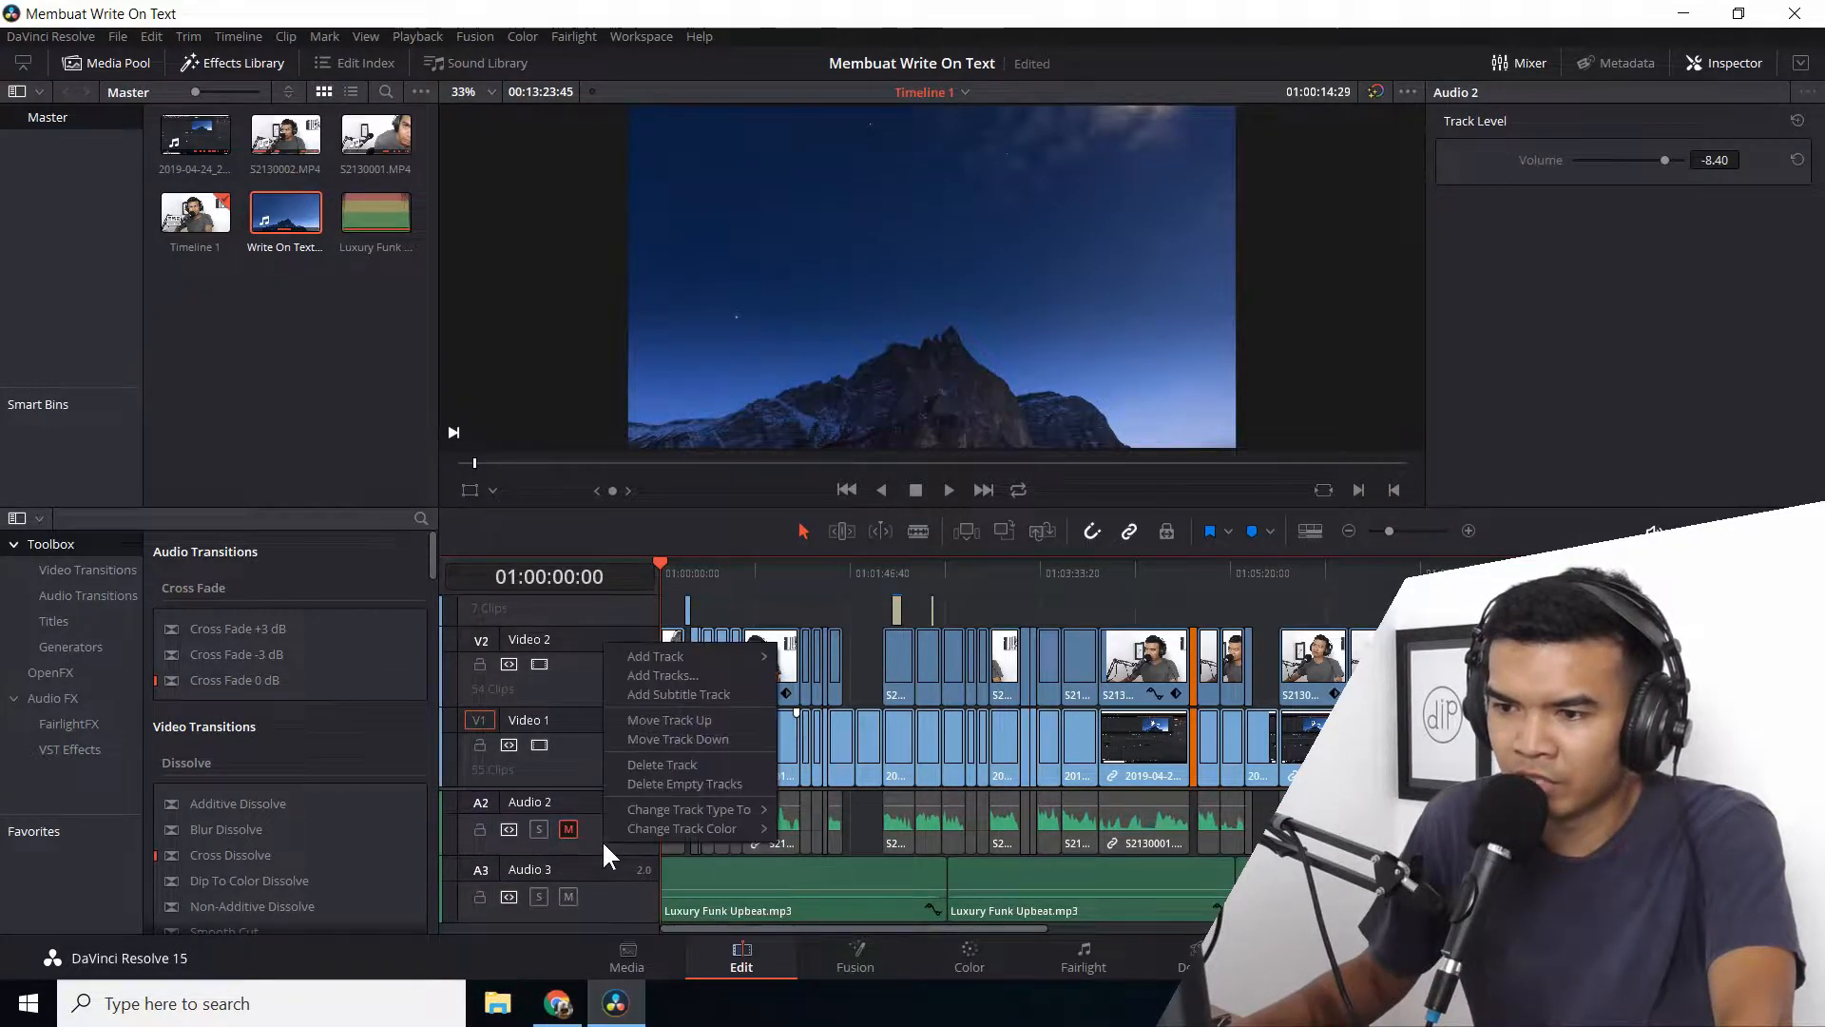
{"action": "left_click", "coordinate": [644, 786]}
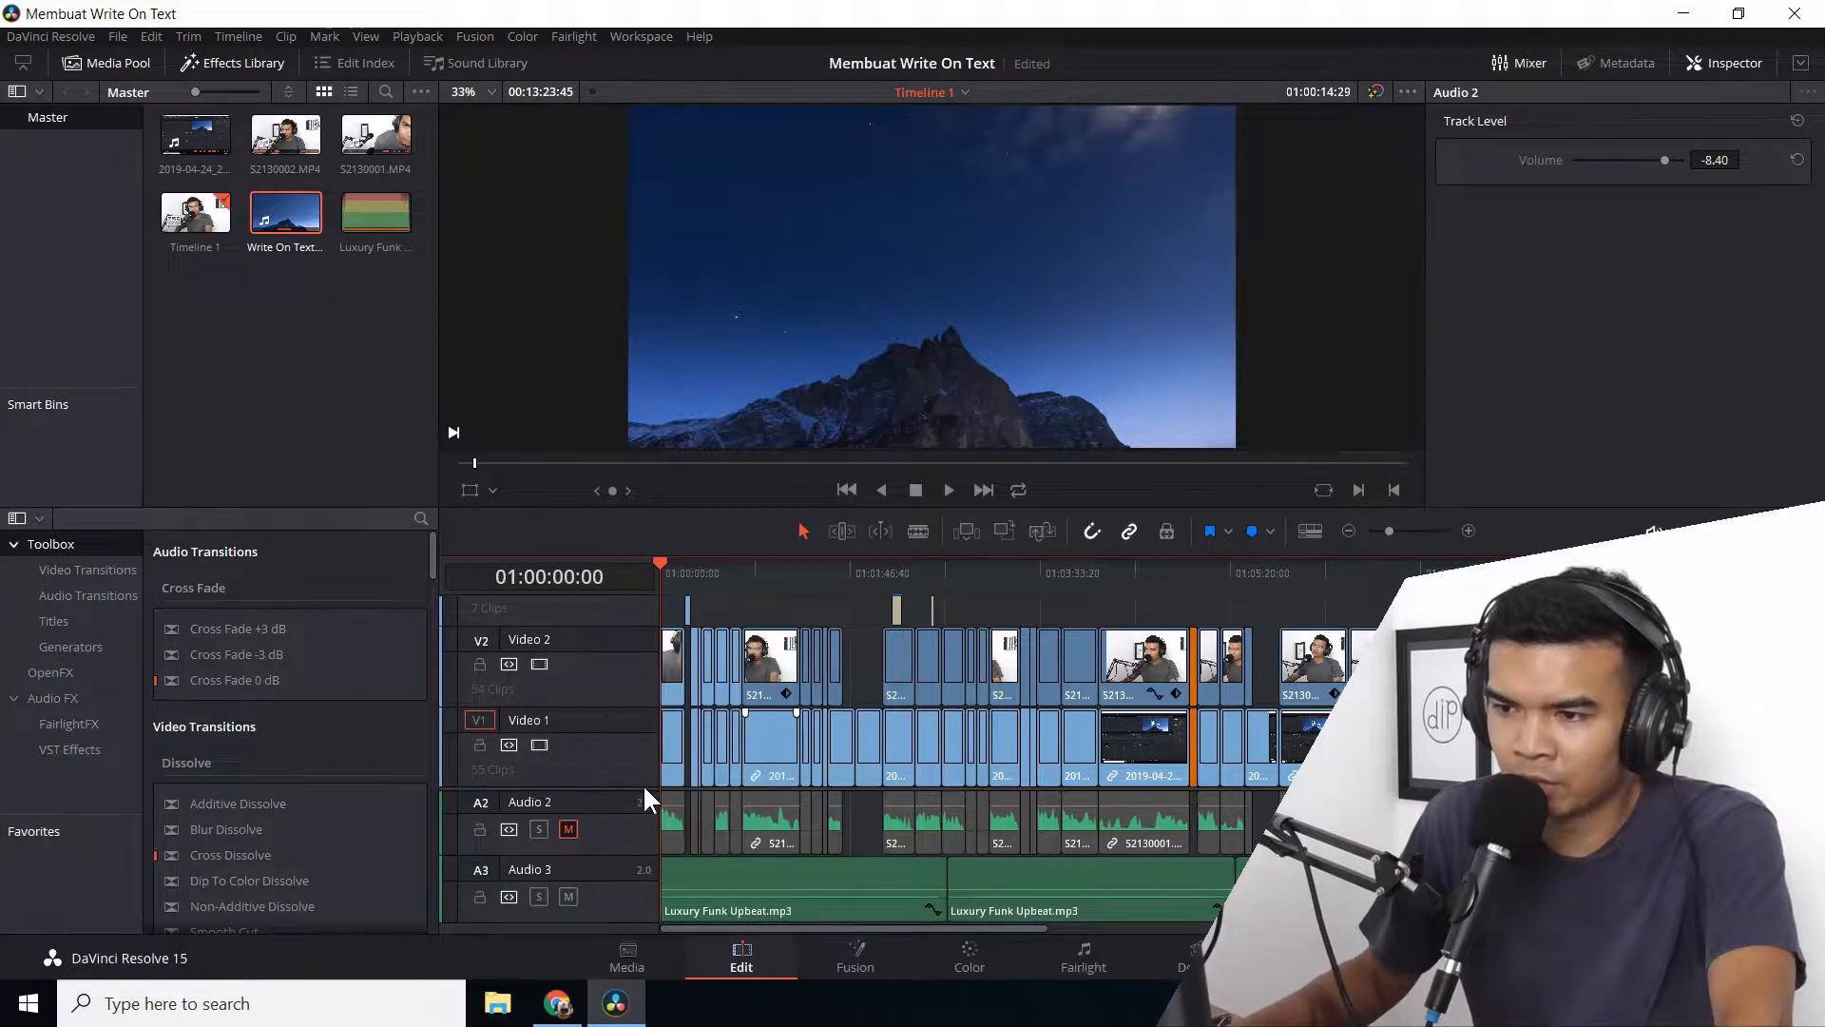
{"action": "right_click", "coordinate": [631, 834]}
{"action": "left_click", "coordinate": [660, 759]}
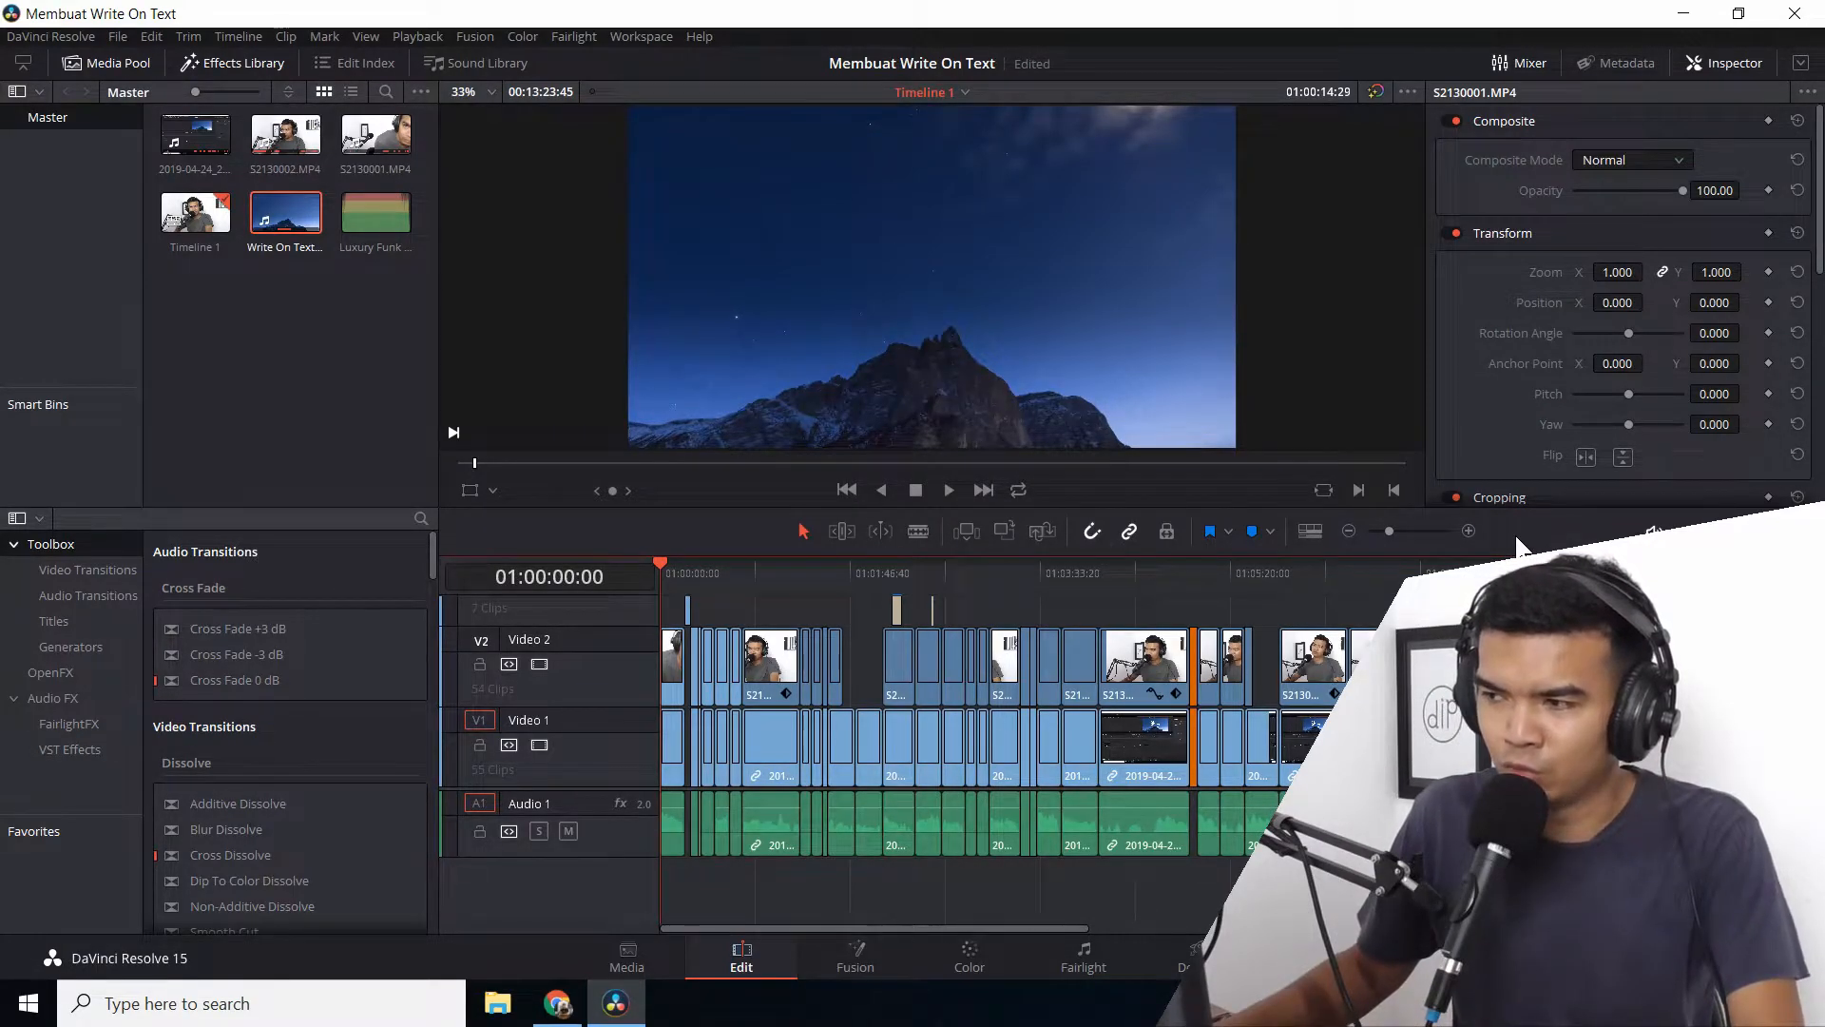
Step: Go to the Fairlight page and remove the Vocal Channel effect from the Audio 1 track
{"action": "left_click", "coordinate": [1084, 955]}
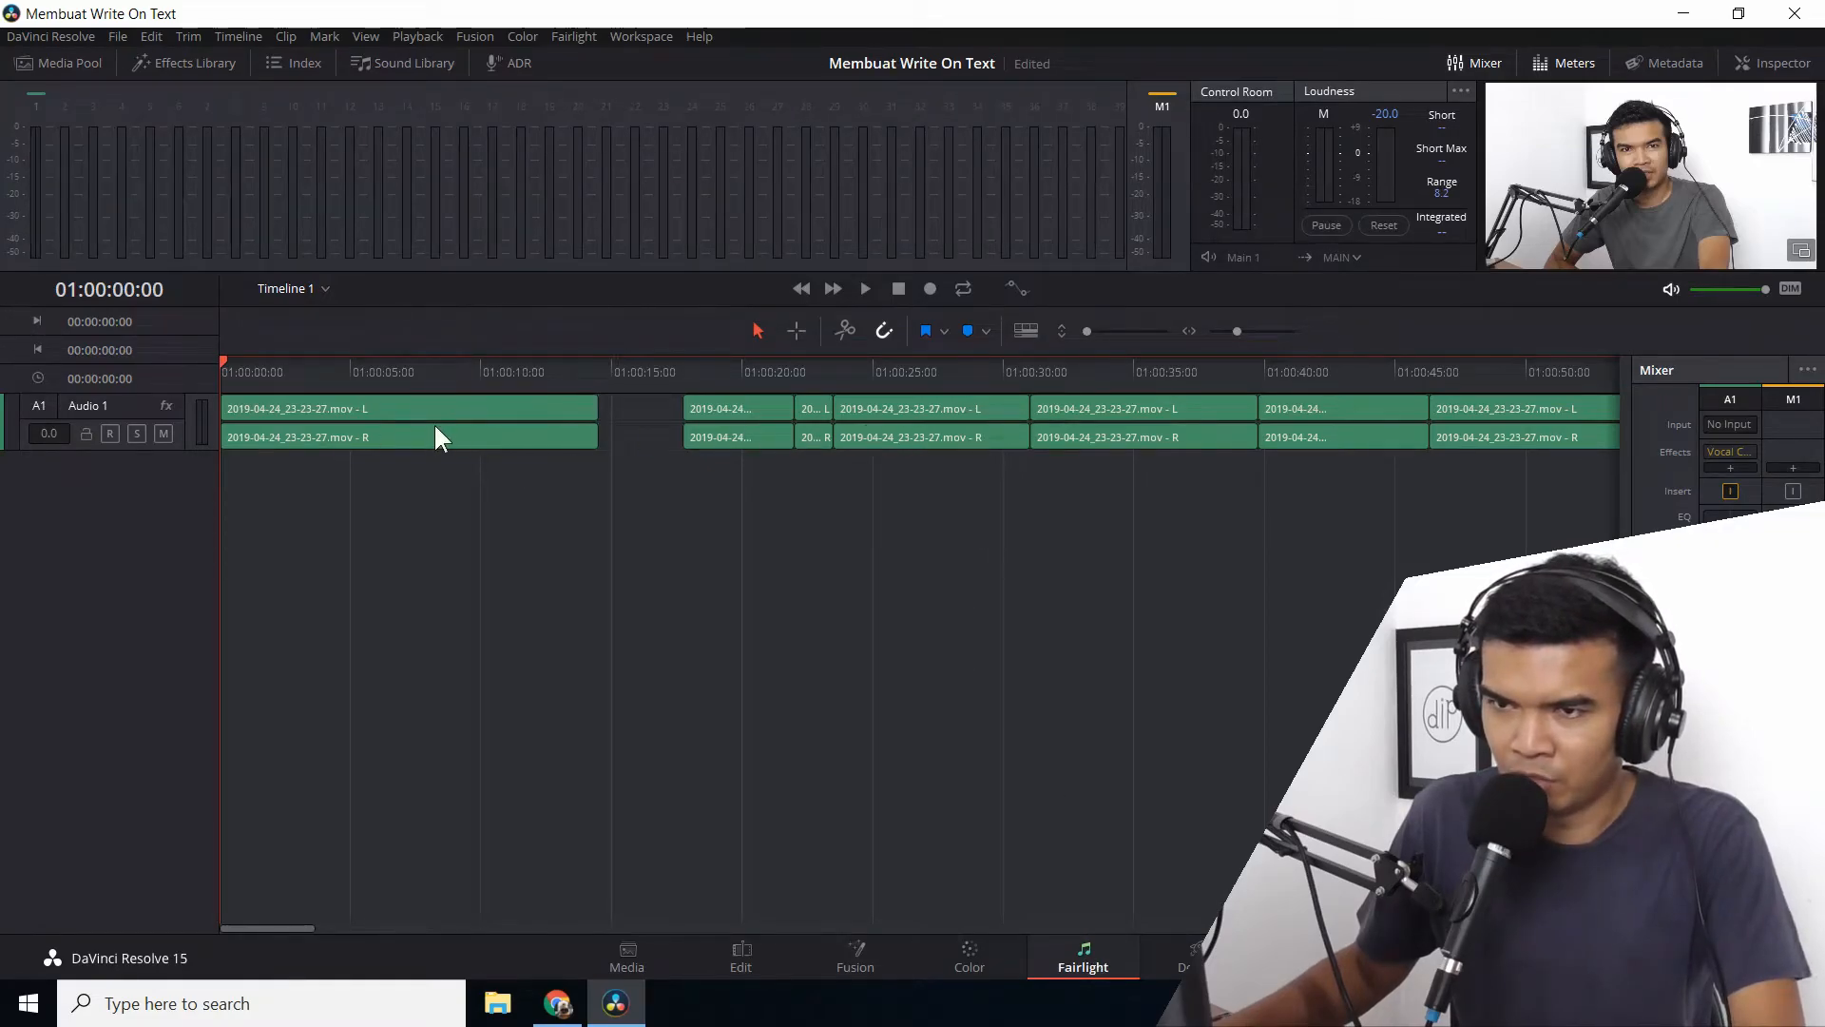
{"action": "left_click_drag", "start_coordinate": [1088, 337], "coordinate": [1107, 335]}
{"action": "left_click_drag", "start_coordinate": [1235, 333], "coordinate": [1235, 331]}
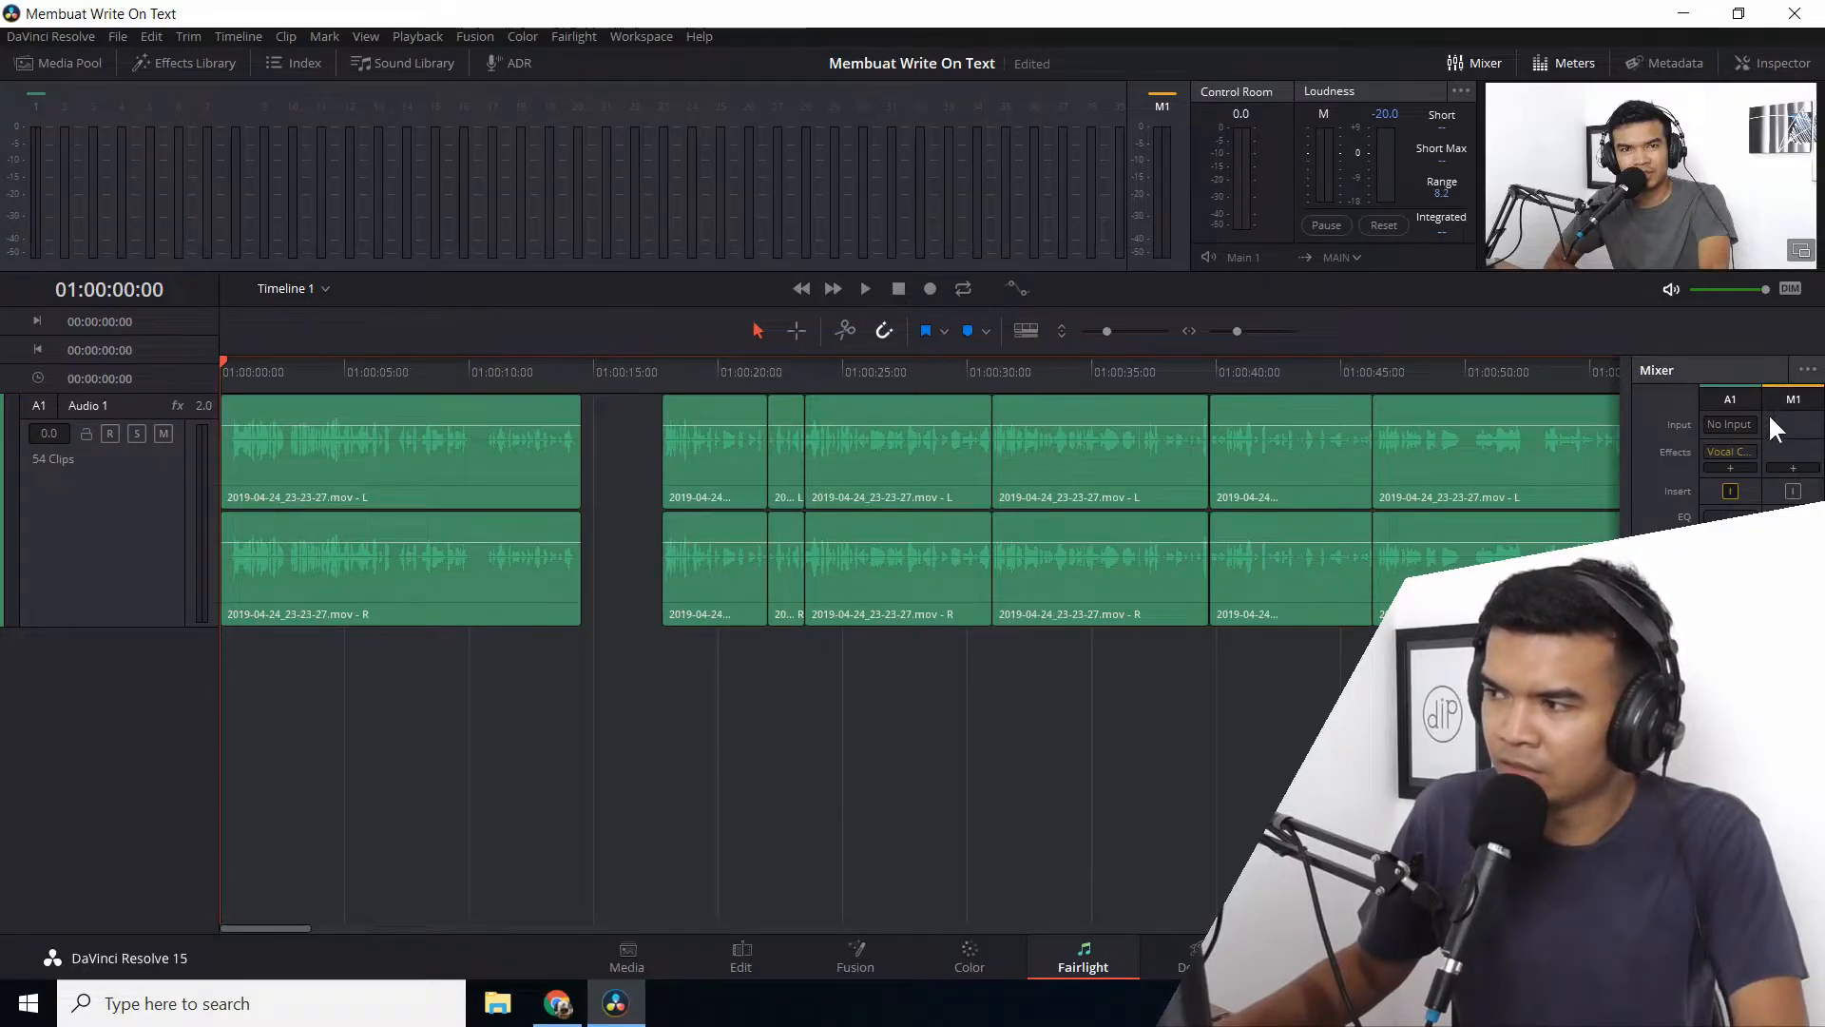
{"action": "left_click", "coordinate": [1752, 450]}
{"action": "left_click", "coordinate": [1749, 473]}
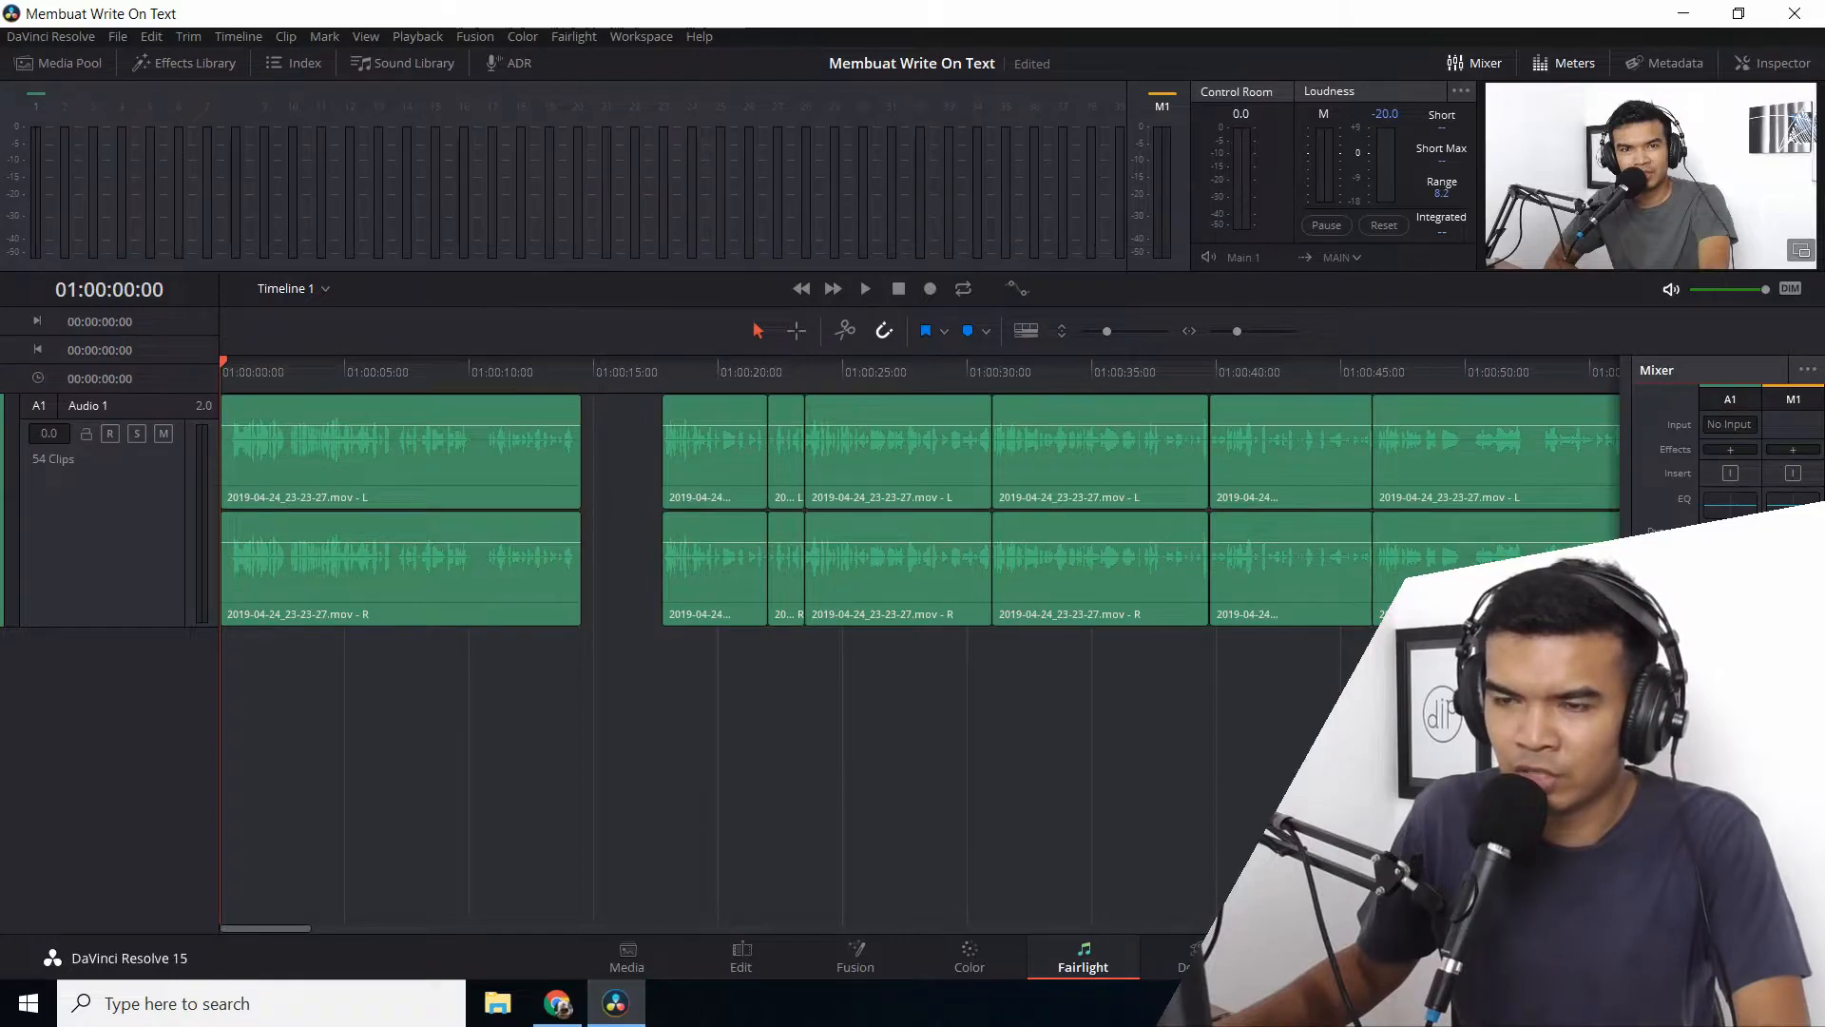
Step: Listen to the first 10 seconds or so of the unprocessed voice and return the playhead to the timeline start
{"action": "key", "text": "space"}
{"action": "key", "text": "space"}
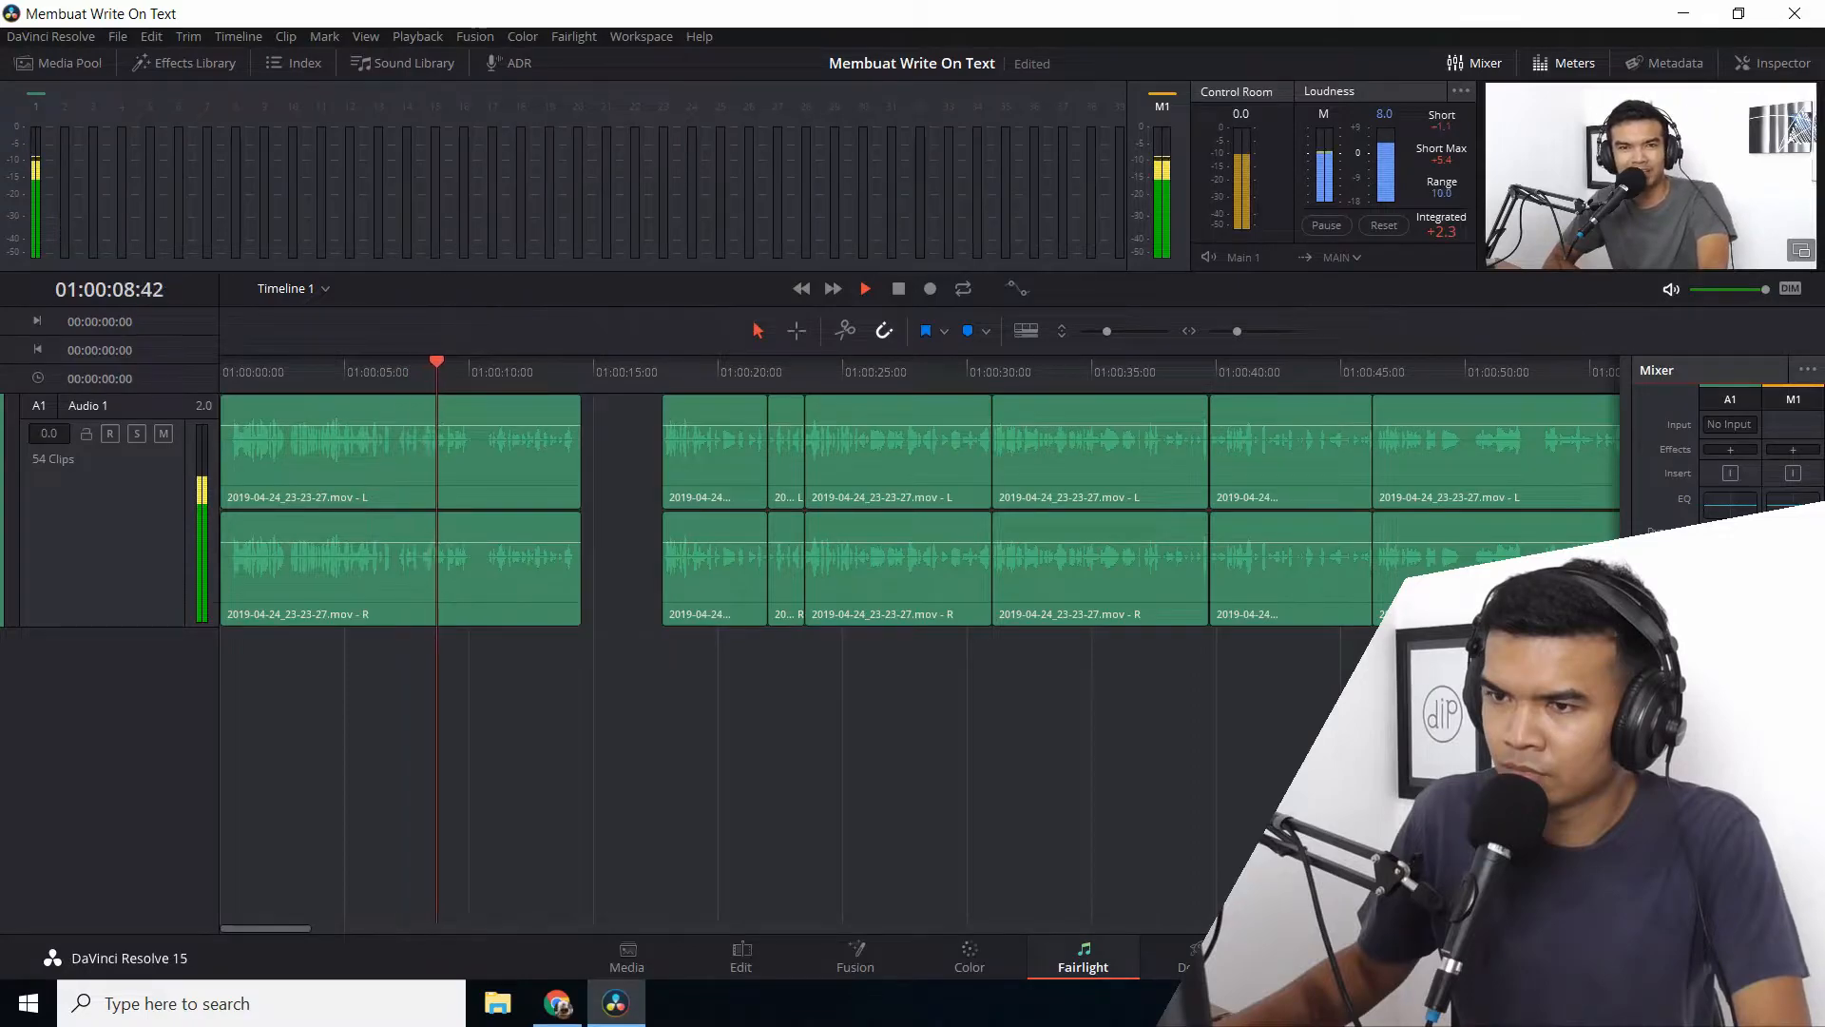
{"action": "key", "text": "space"}
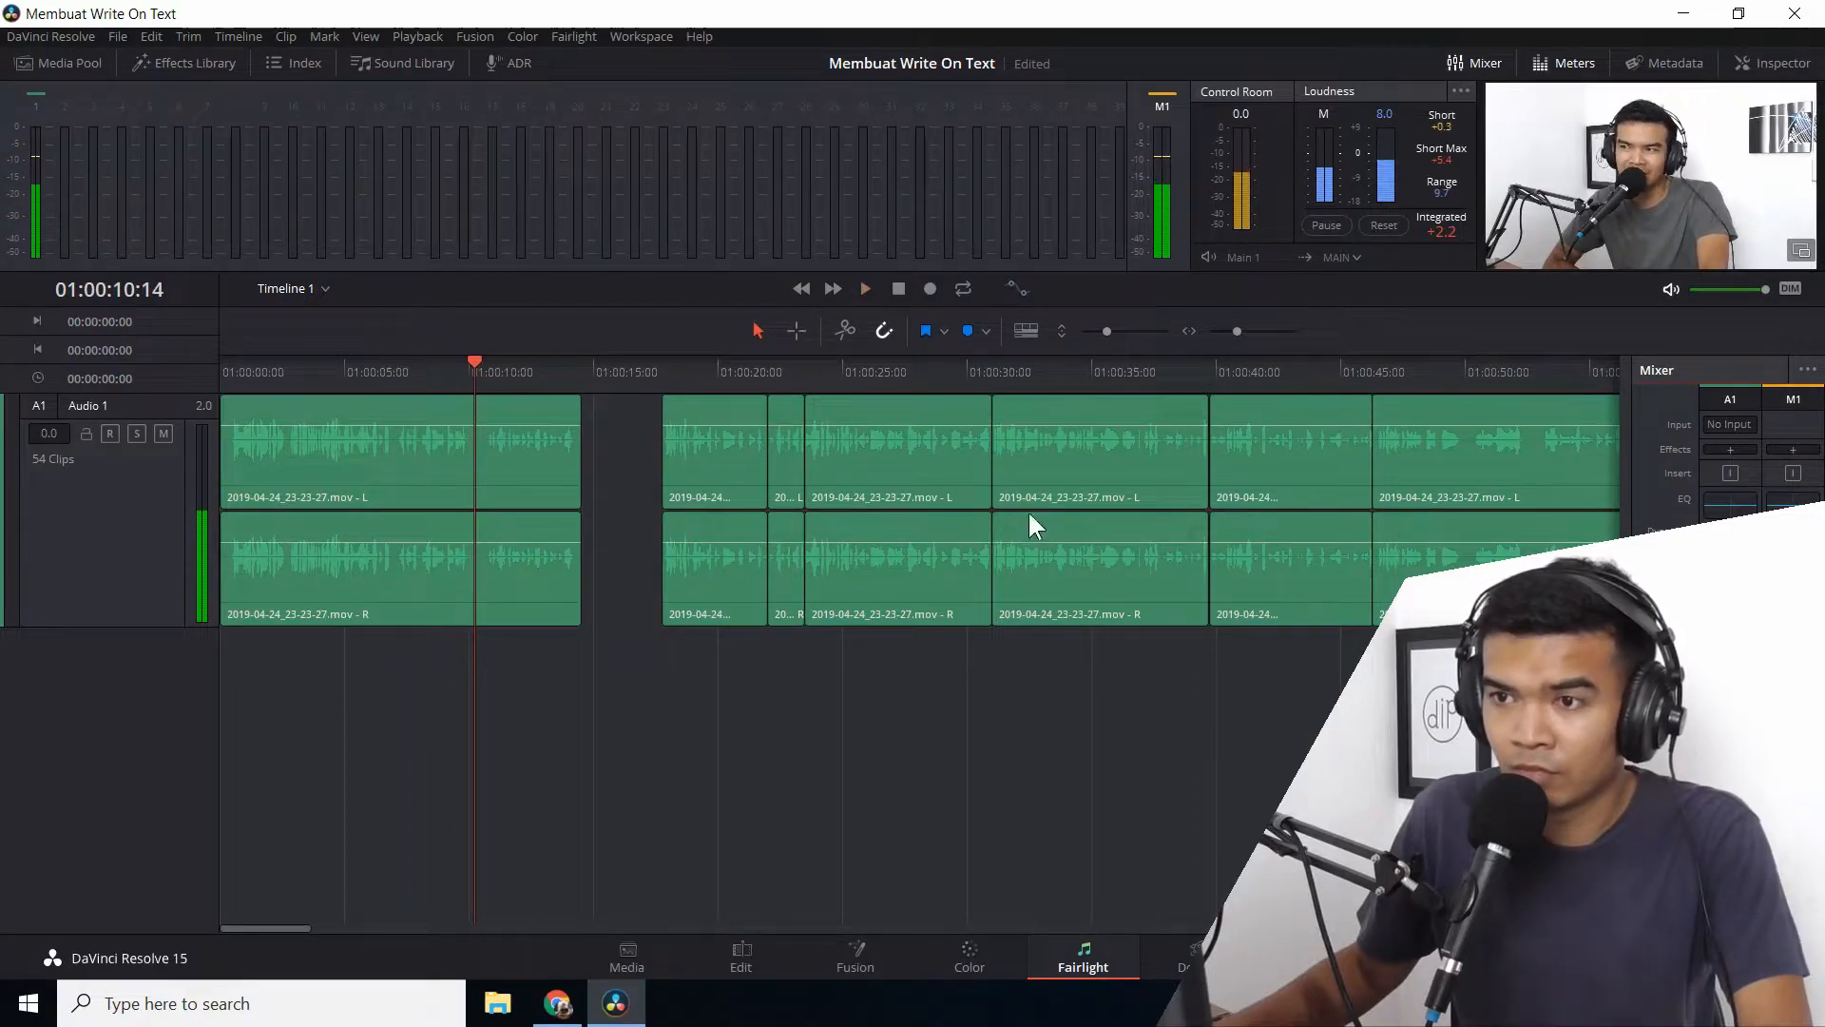
{"action": "left_click_drag", "start_coordinate": [472, 361], "coordinate": [188, 387]}
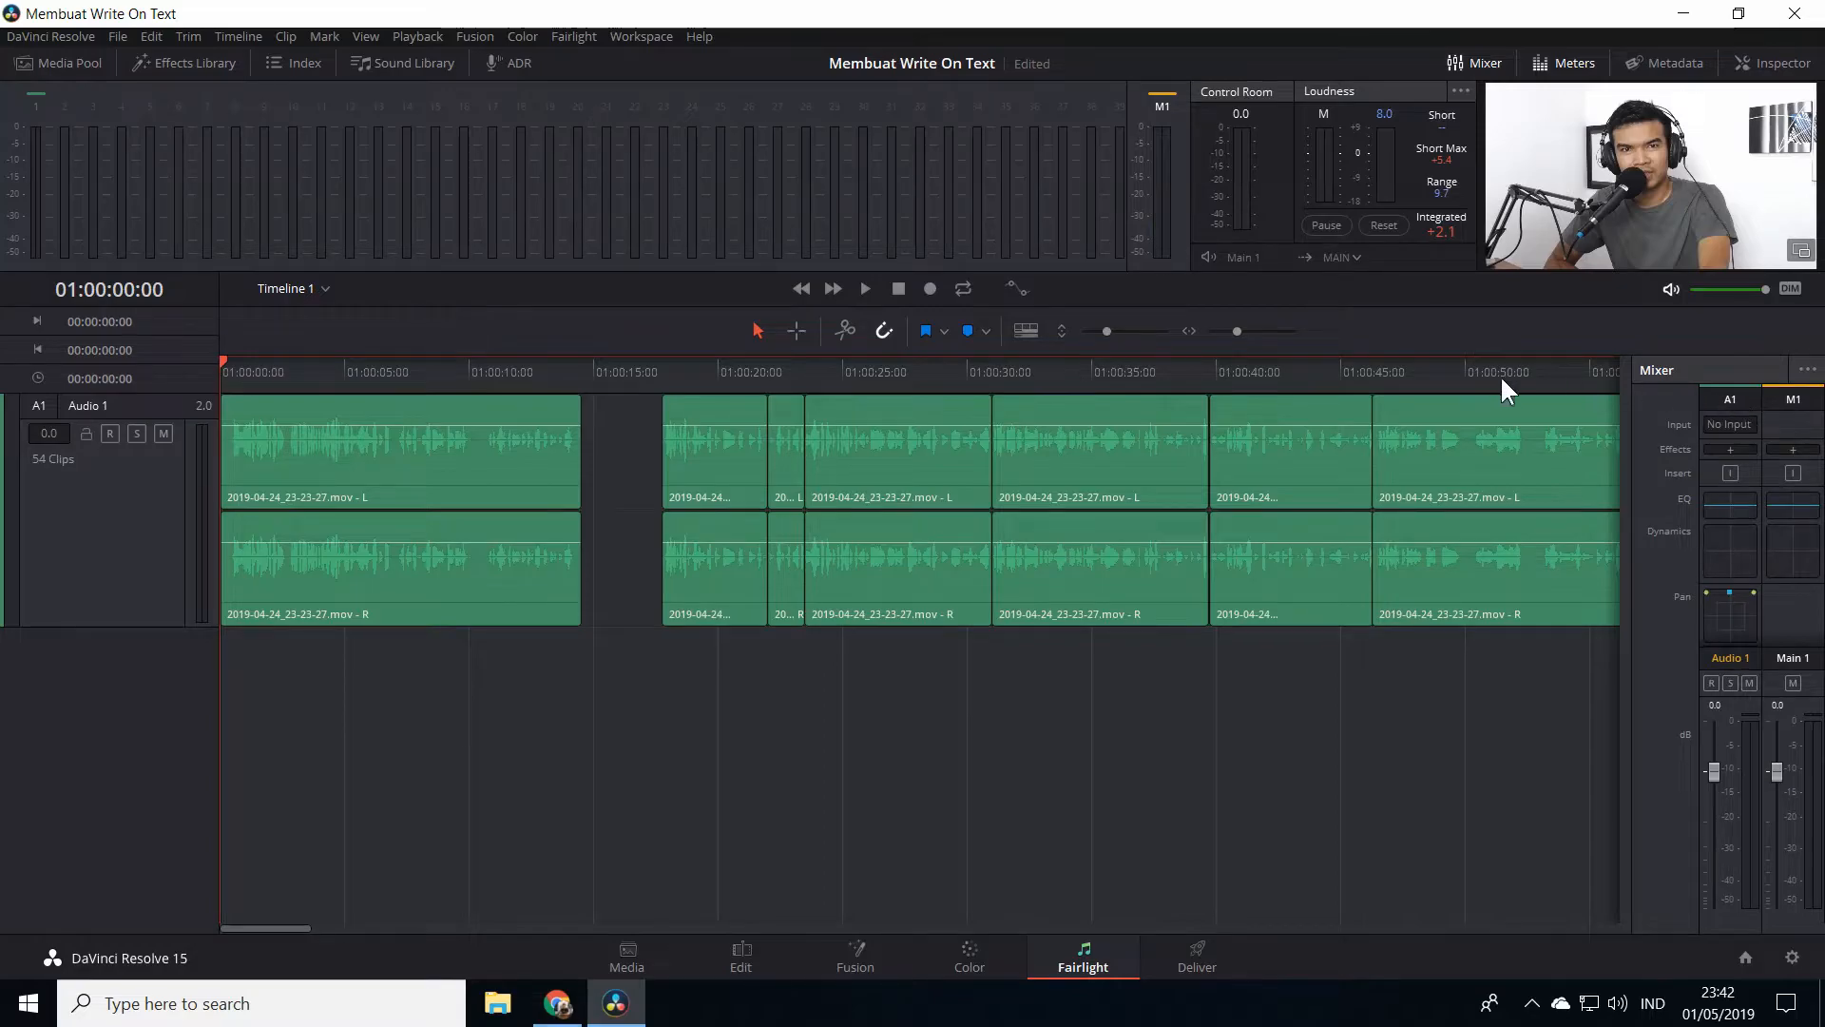
Step: Shape Audio 1's equalizer: band 2 at 444 Hz and band 5 at about 1.1 kHz, both -20 dB; band 4 at 730 Hz, +11.3 dB
{"action": "double_click", "coordinate": [1725, 504]}
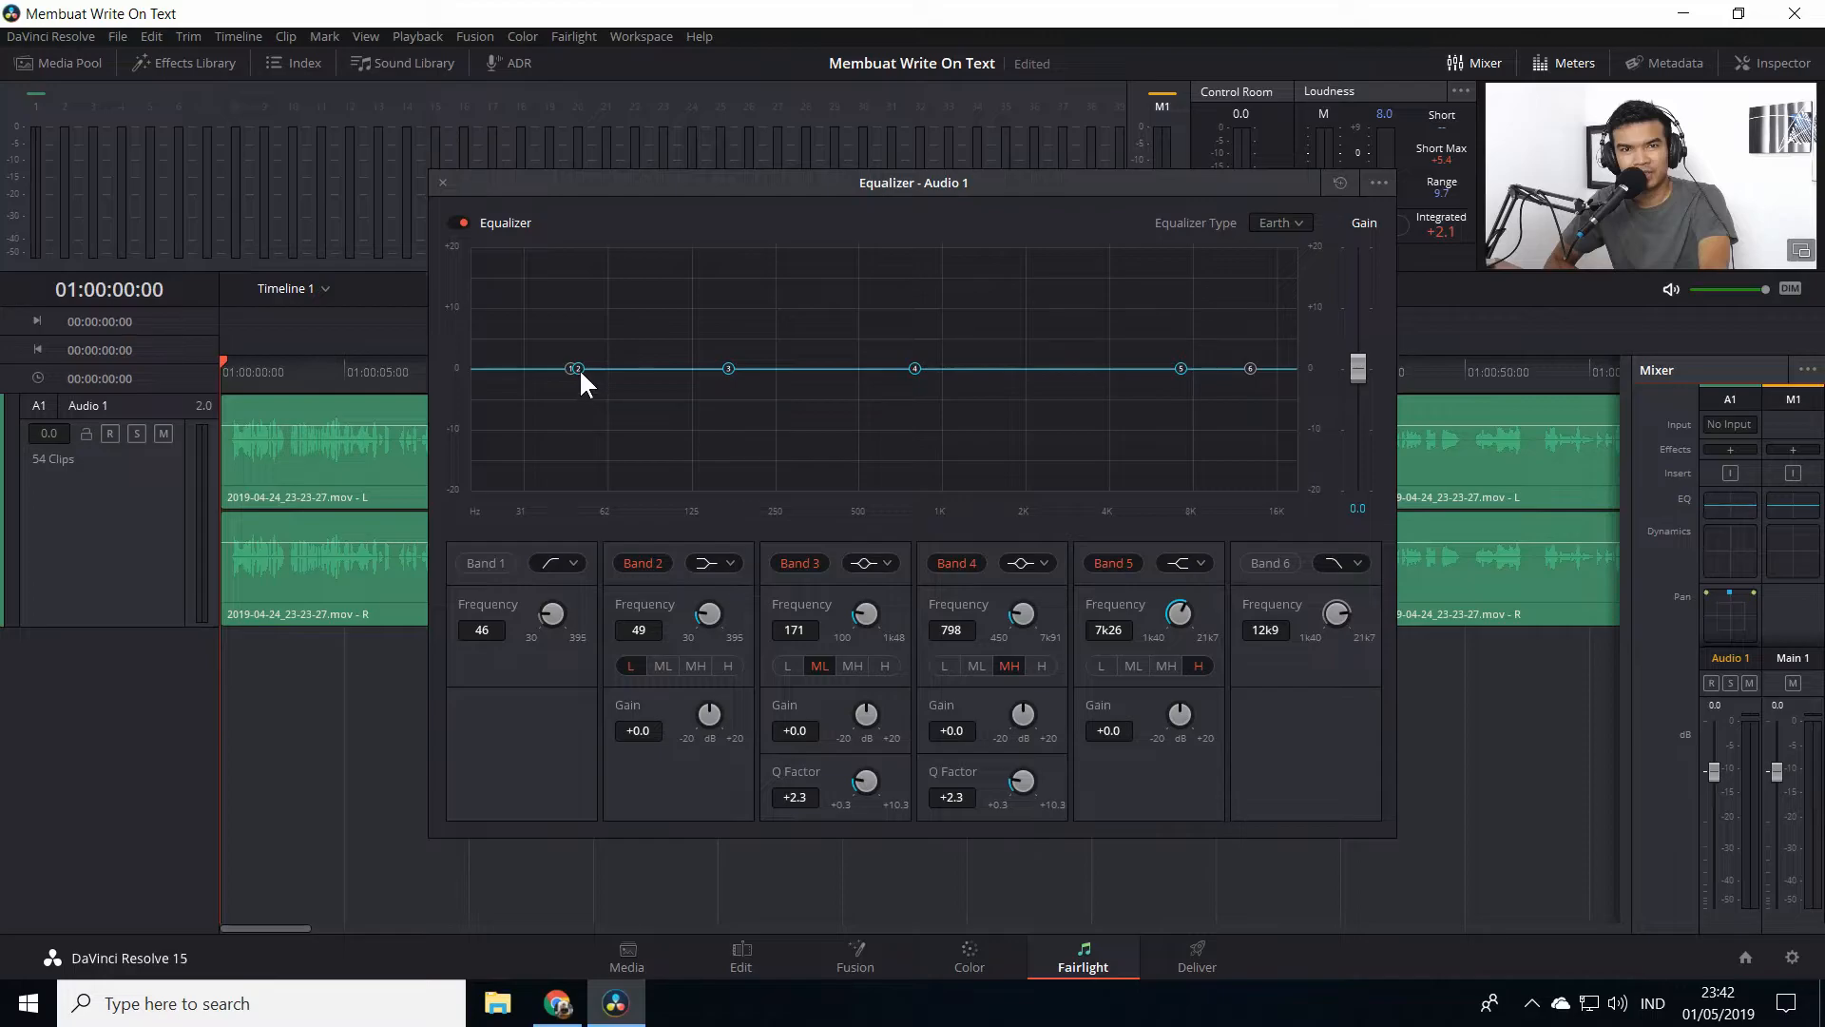
{"action": "left_click_drag", "start_coordinate": [578, 368], "coordinate": [839, 514]}
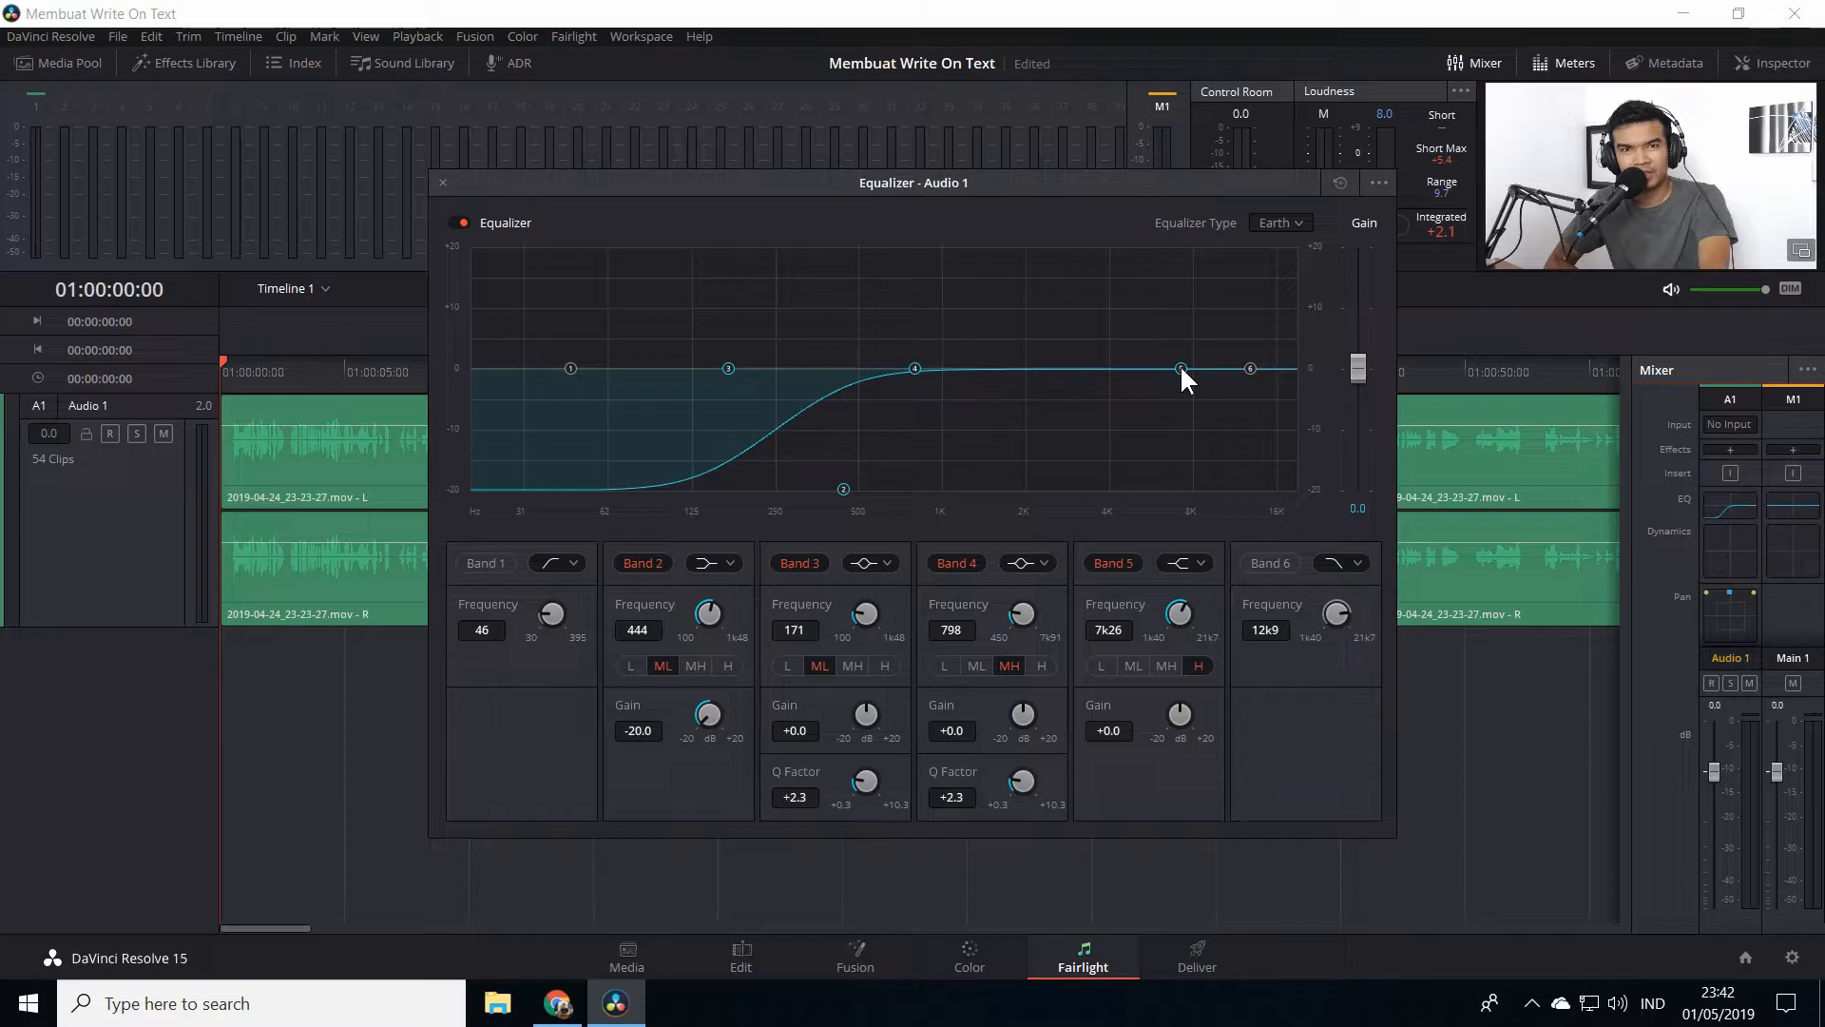
{"action": "left_click_drag", "start_coordinate": [1183, 370], "coordinate": [954, 533]}
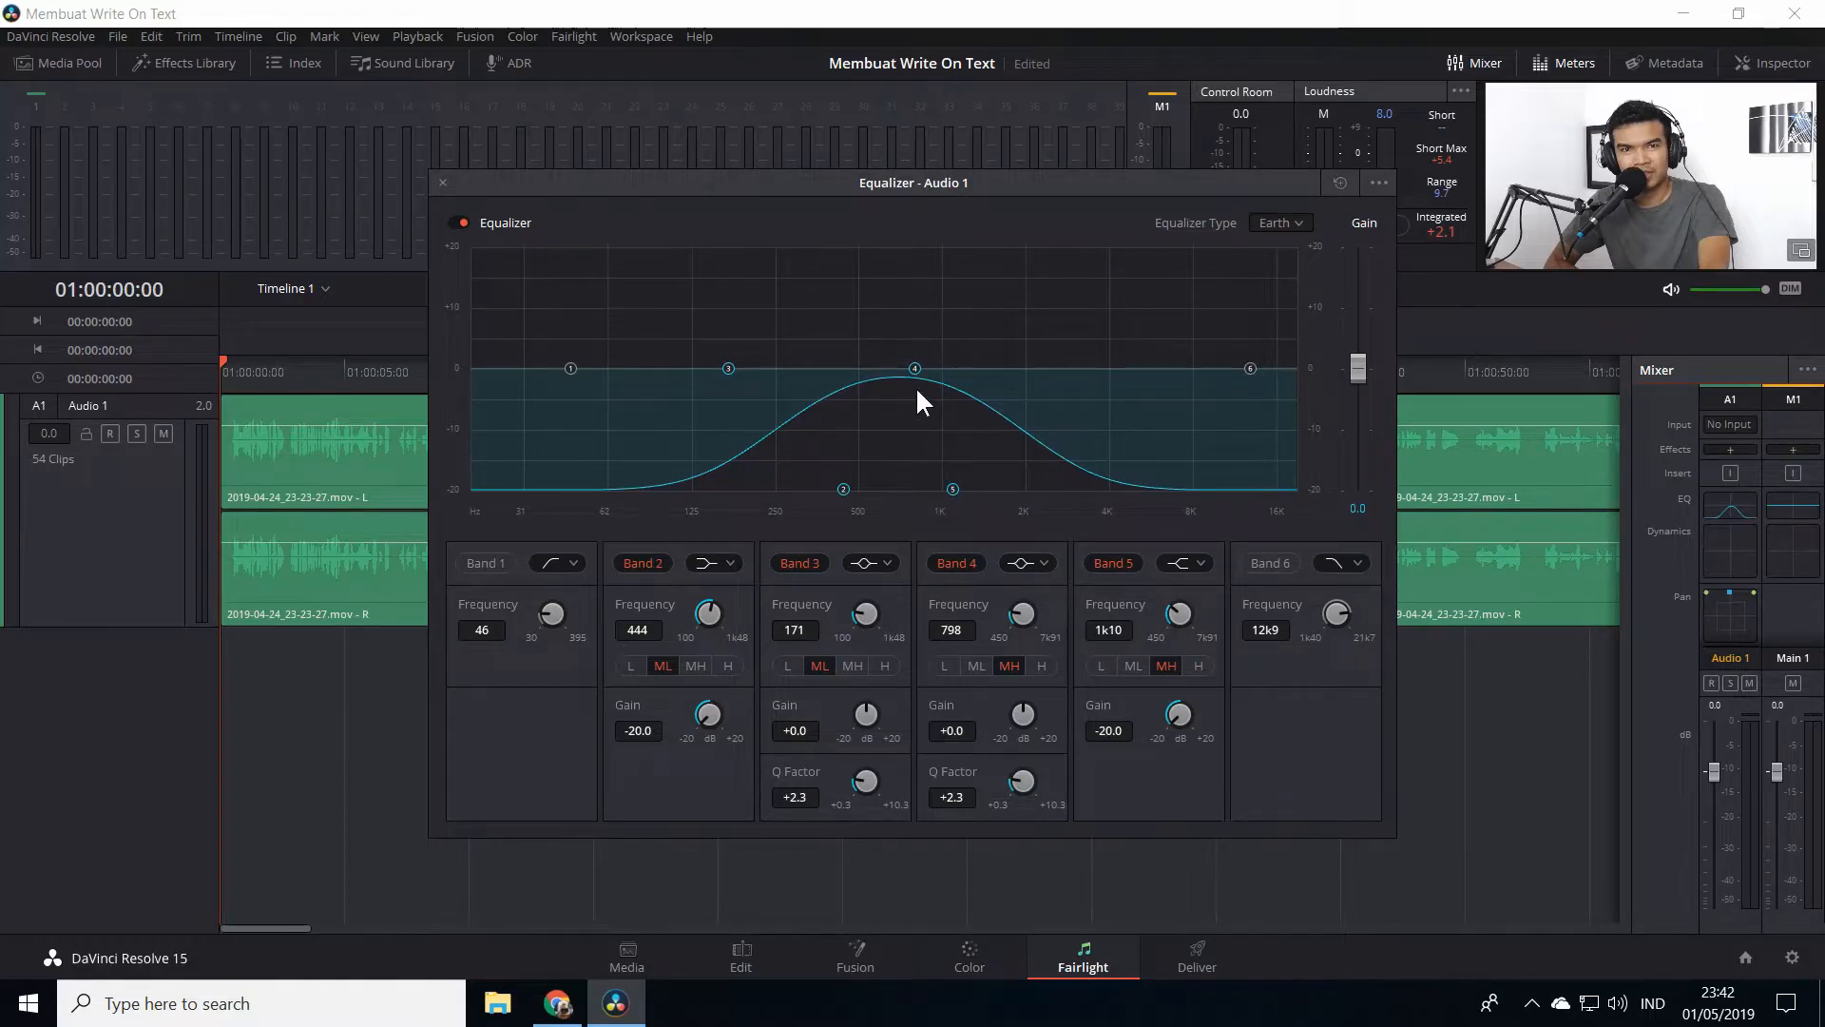
{"action": "left_click_drag", "start_coordinate": [914, 368], "coordinate": [904, 300]}
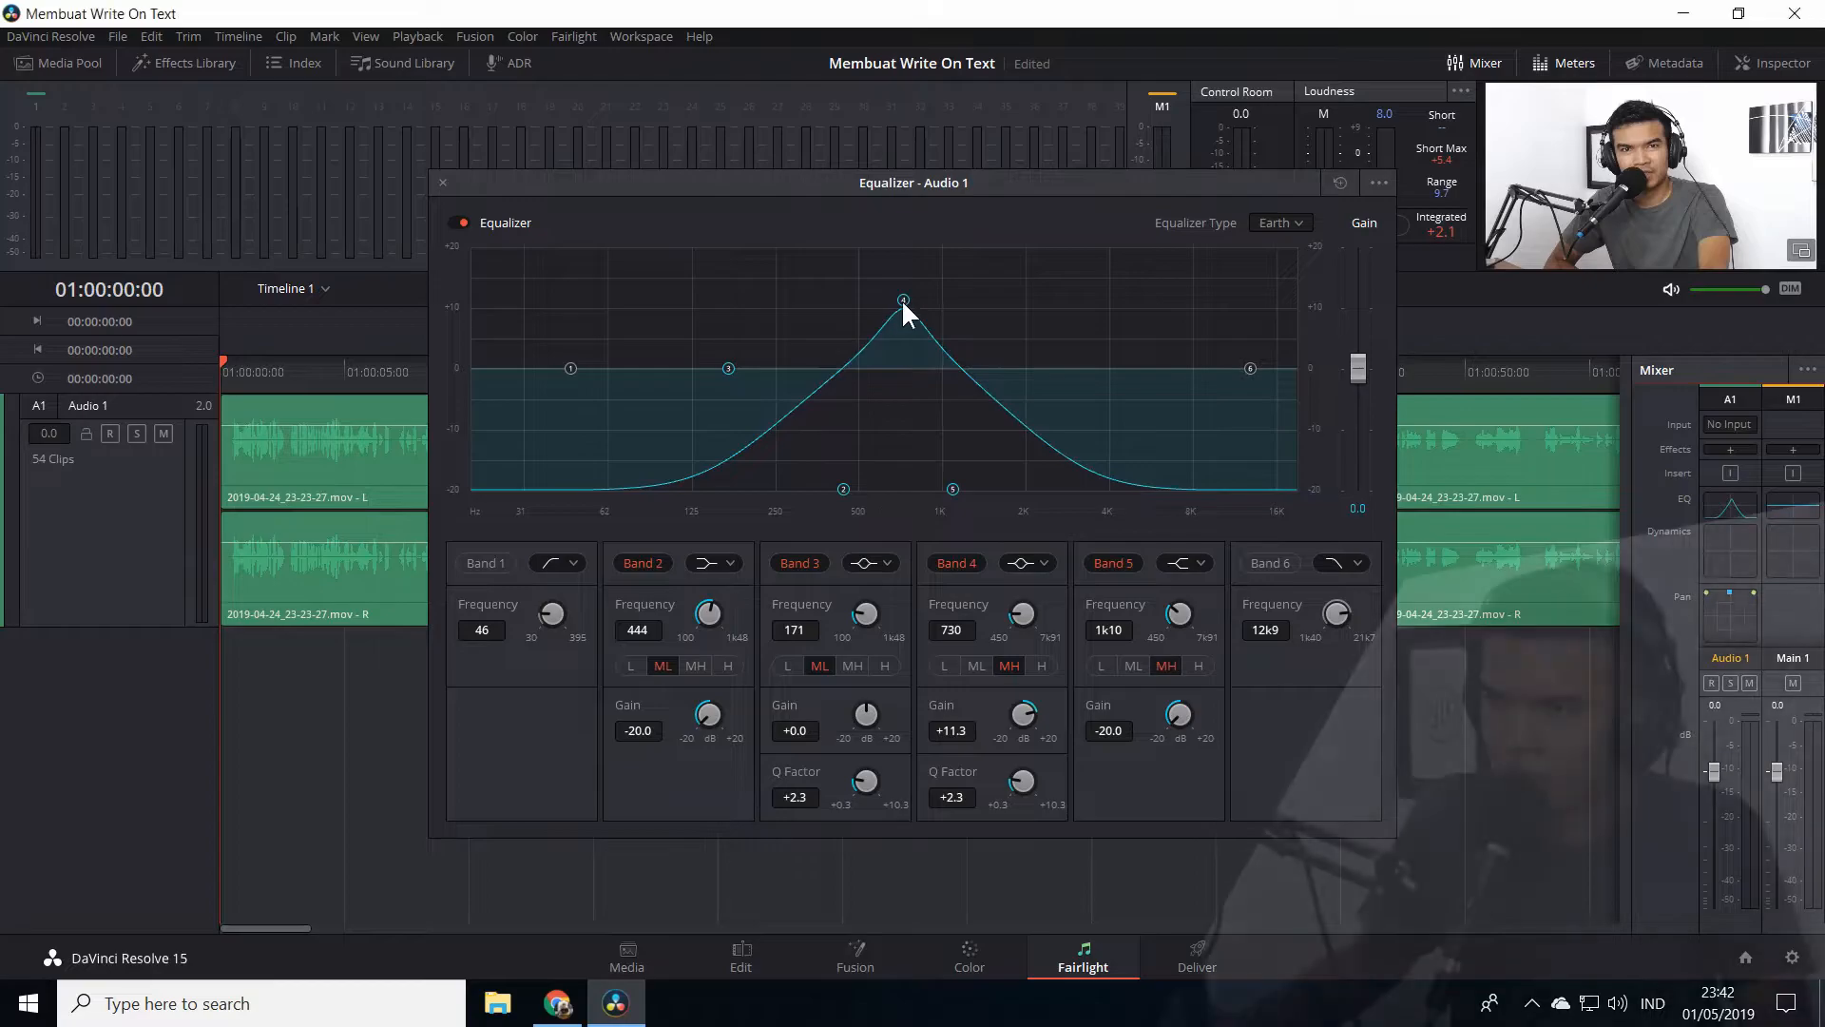
{"action": "left_click", "coordinate": [443, 184]}
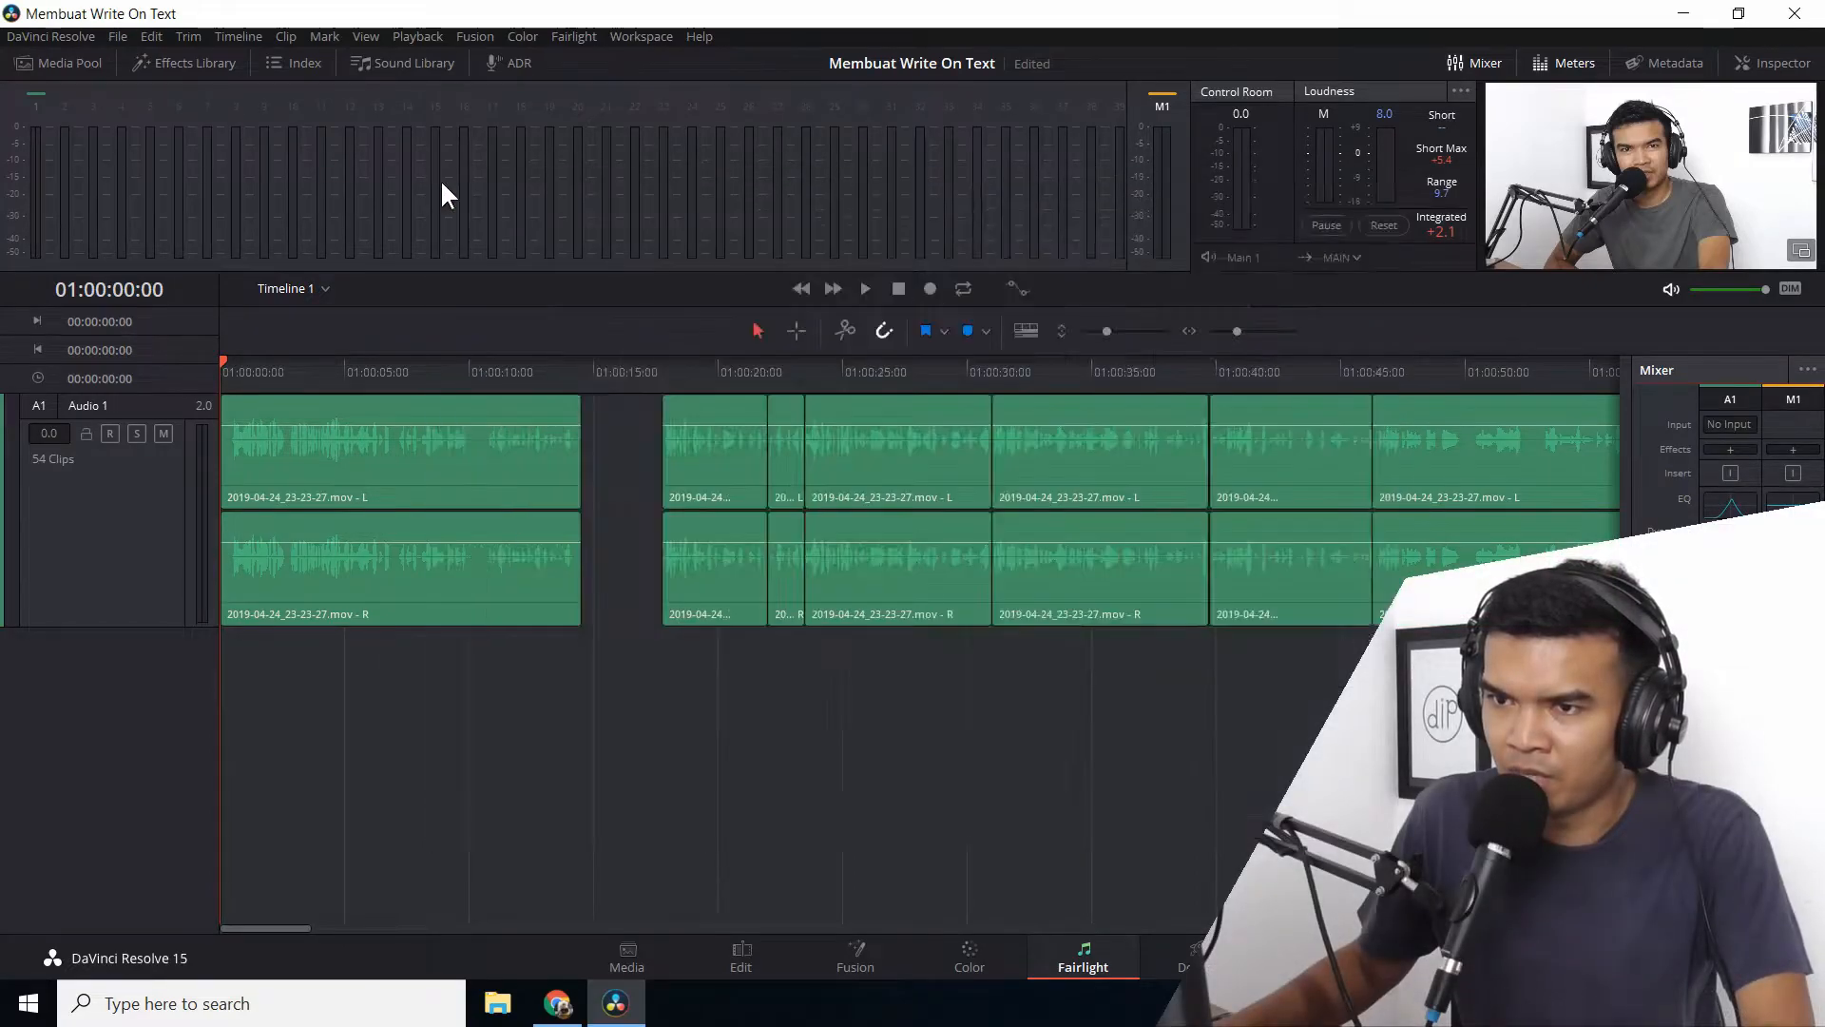
Step: Play the equalized voice from the start for about 10 seconds, then bring the playhead back to the beginning
{"action": "key", "text": "space"}
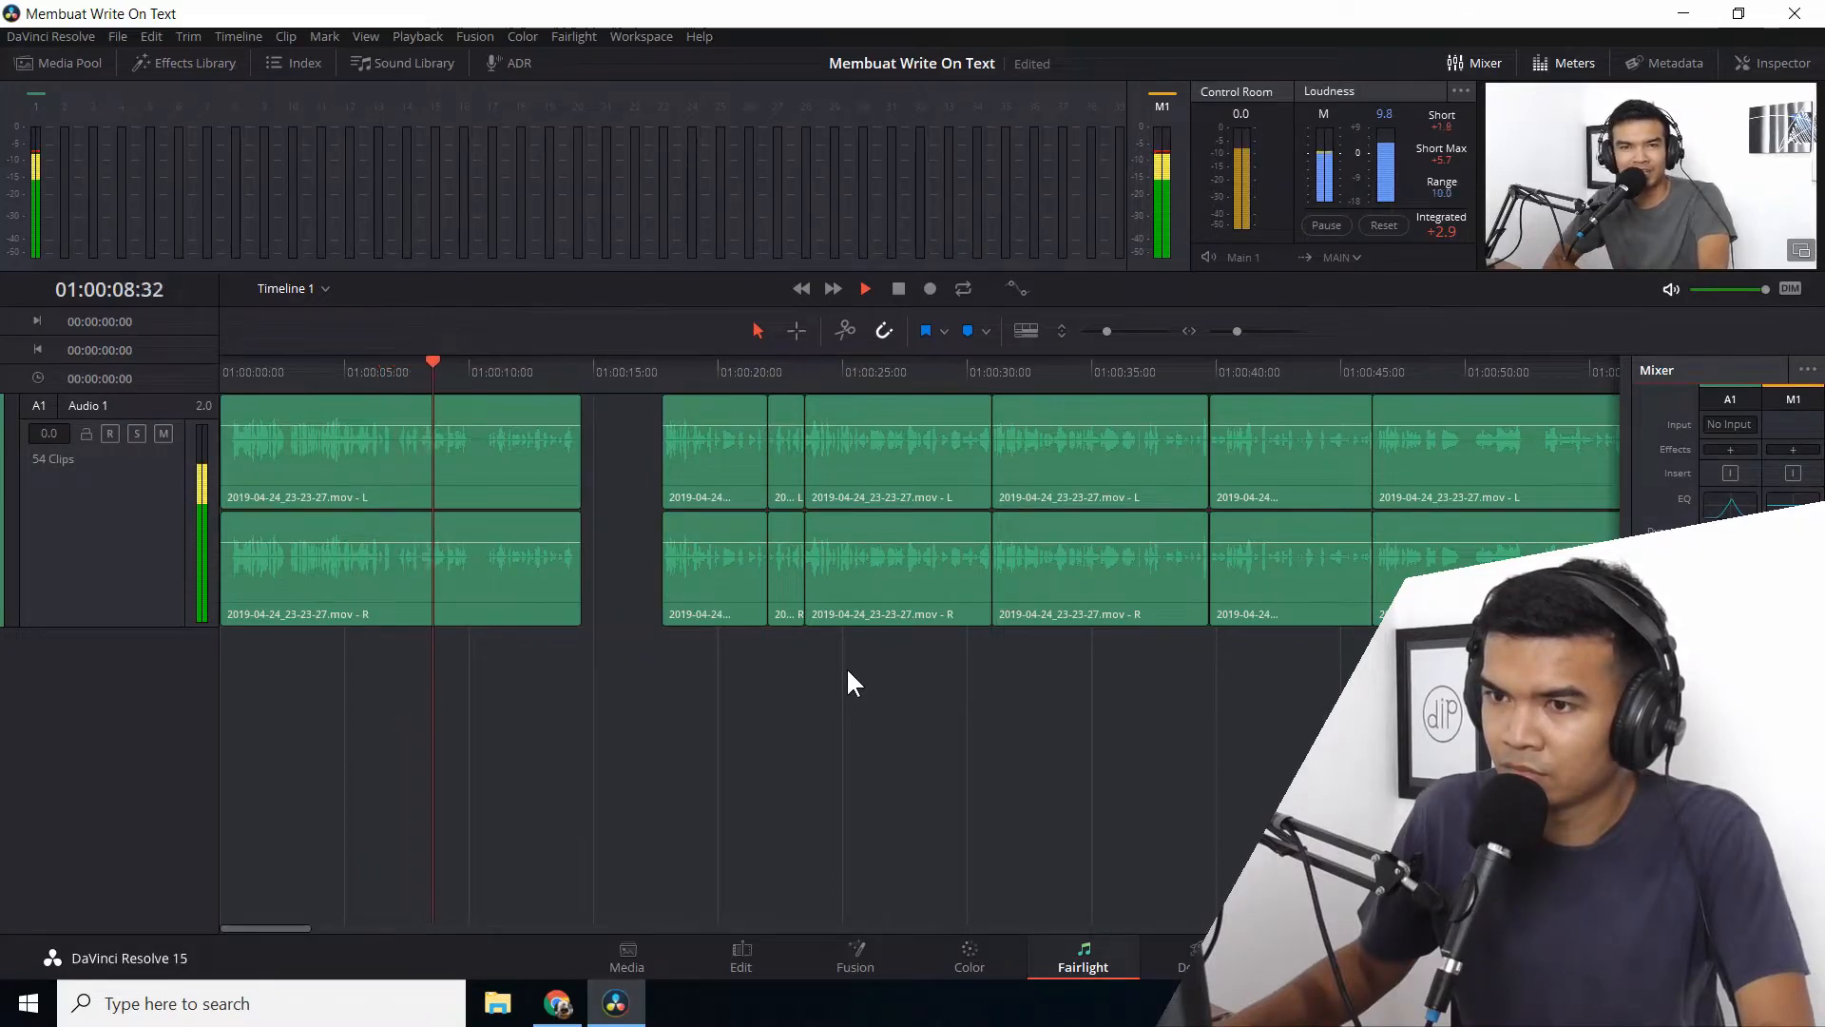
{"action": "key", "text": "space"}
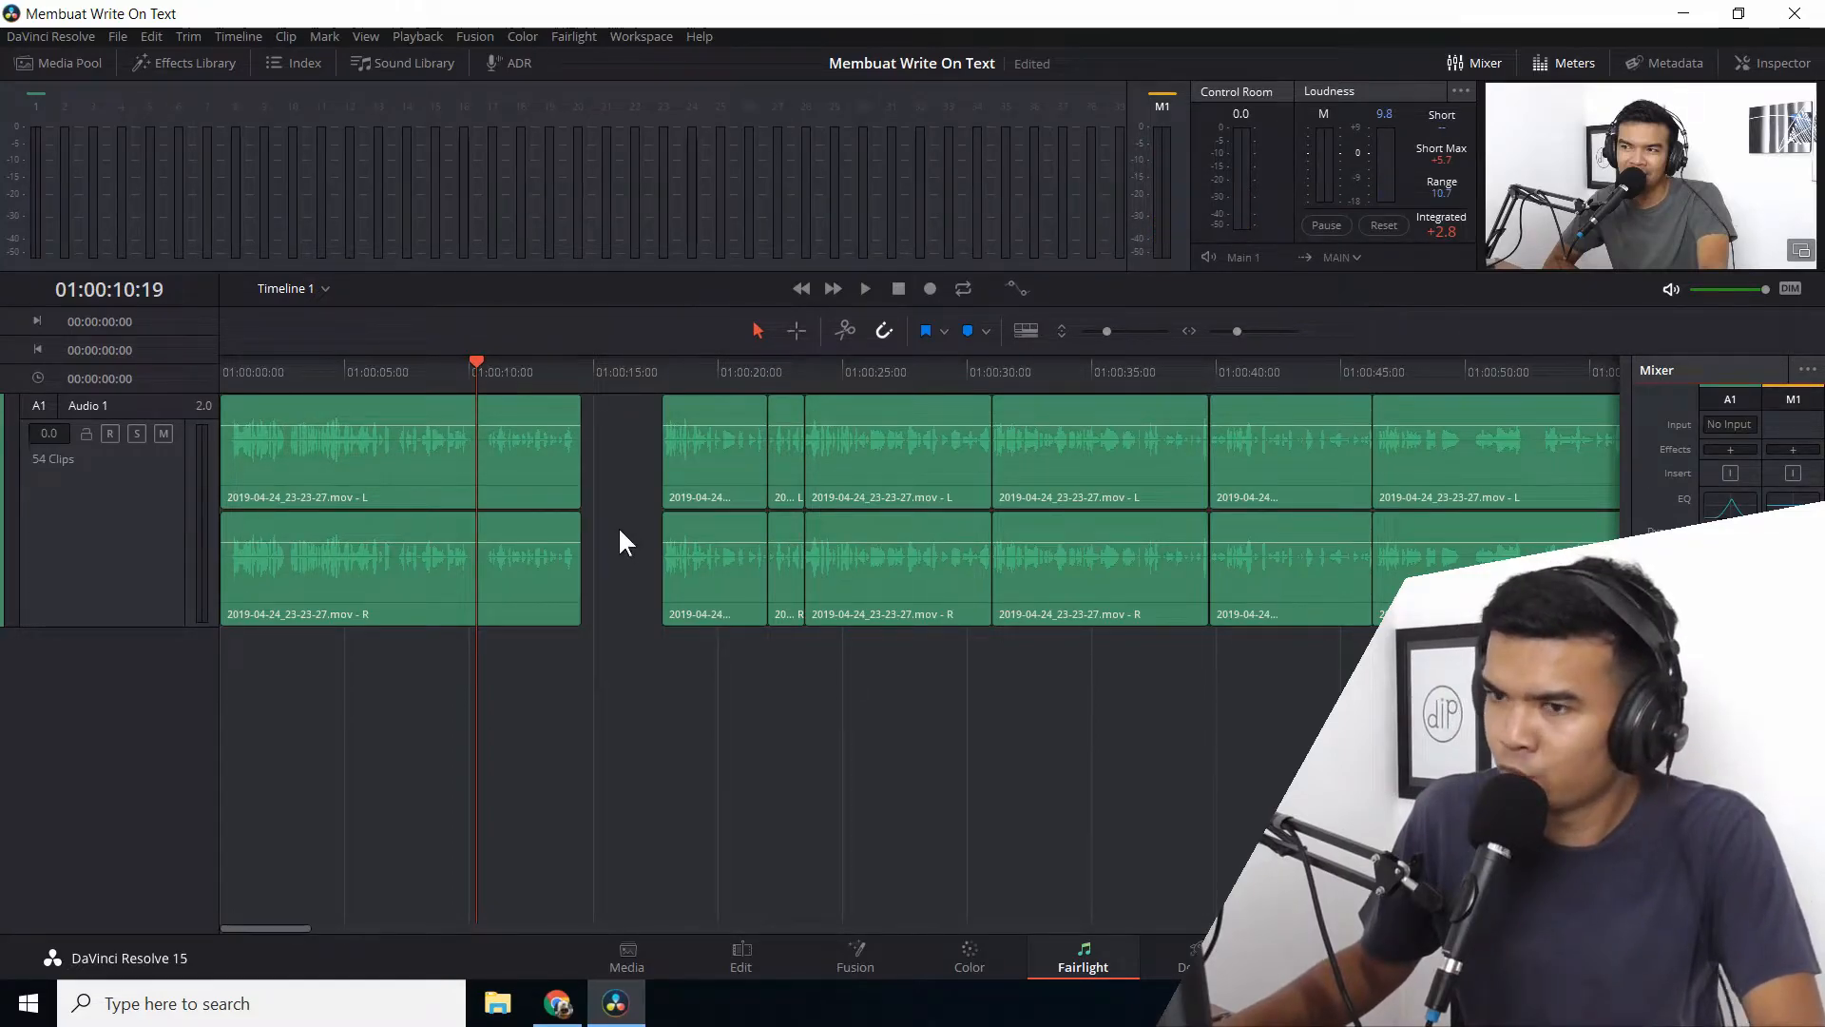
{"action": "left_click", "coordinate": [222, 374]}
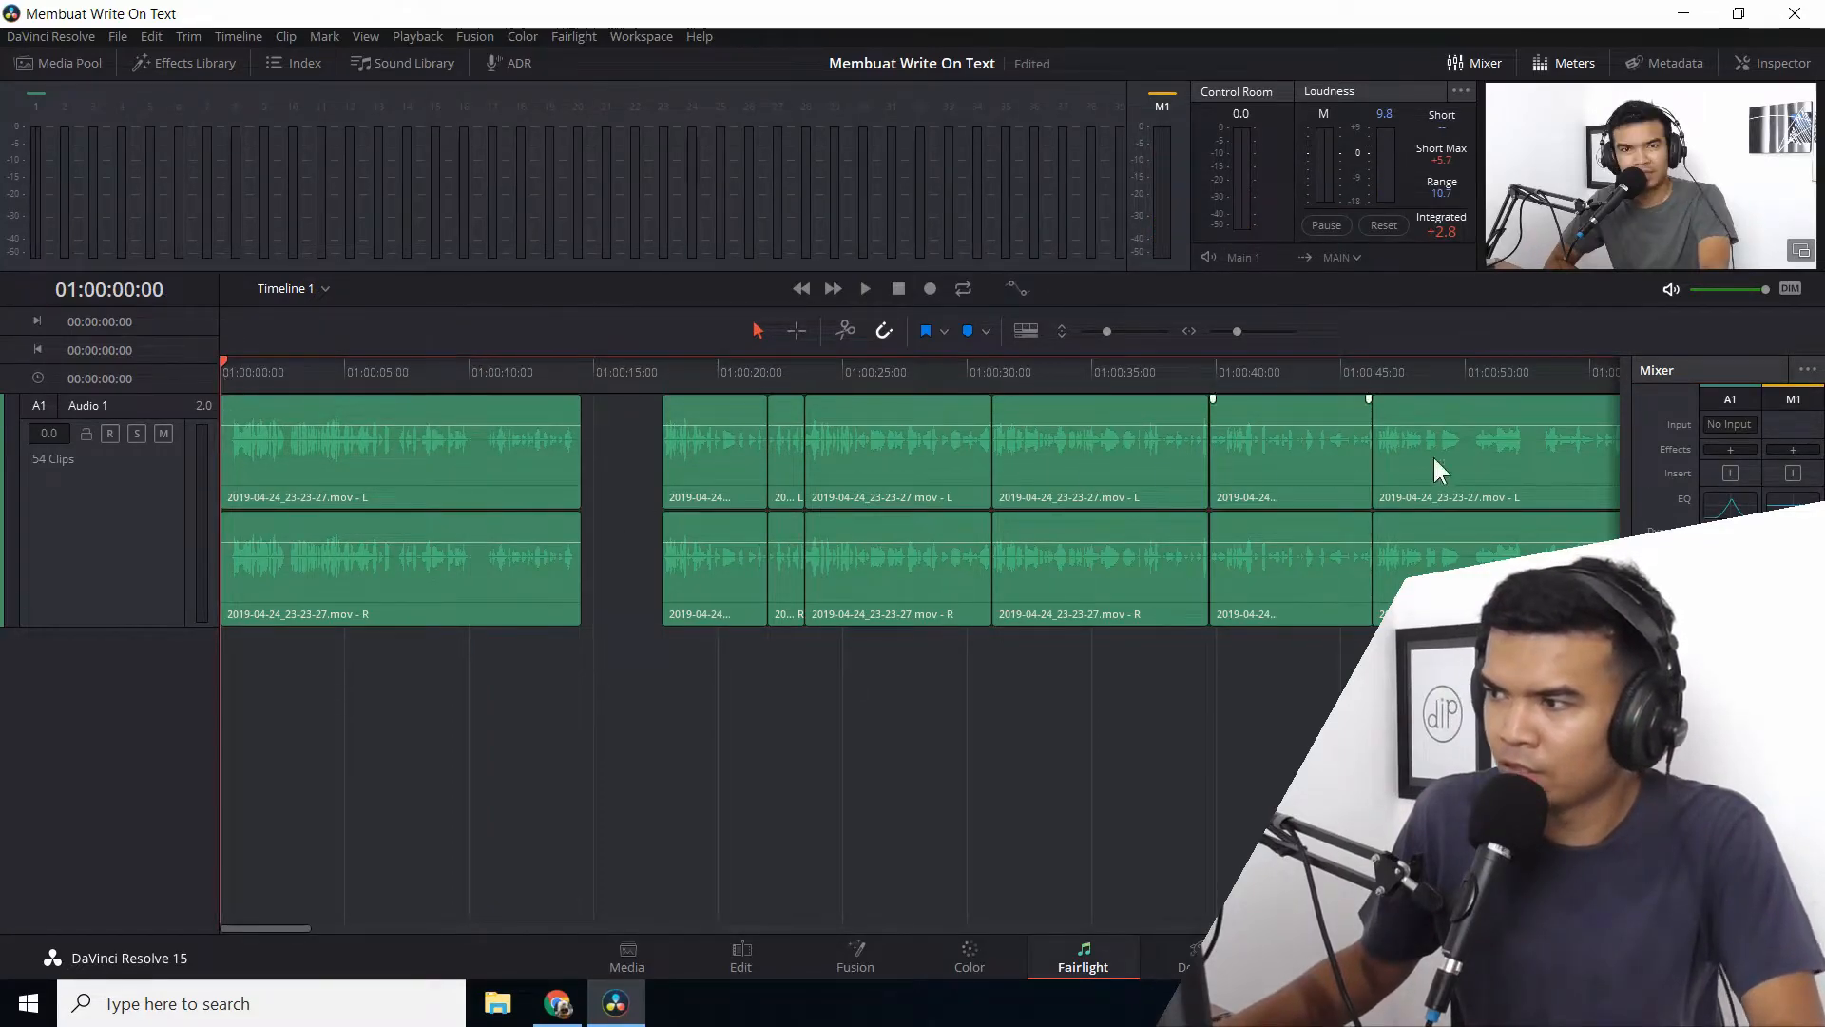
Step: Raise equalizer band 4 on Audio 1 to +17.1 dB at 753 Hz and move band 5 to about 1.21 kHz
{"action": "left_click", "coordinate": [1729, 504]}
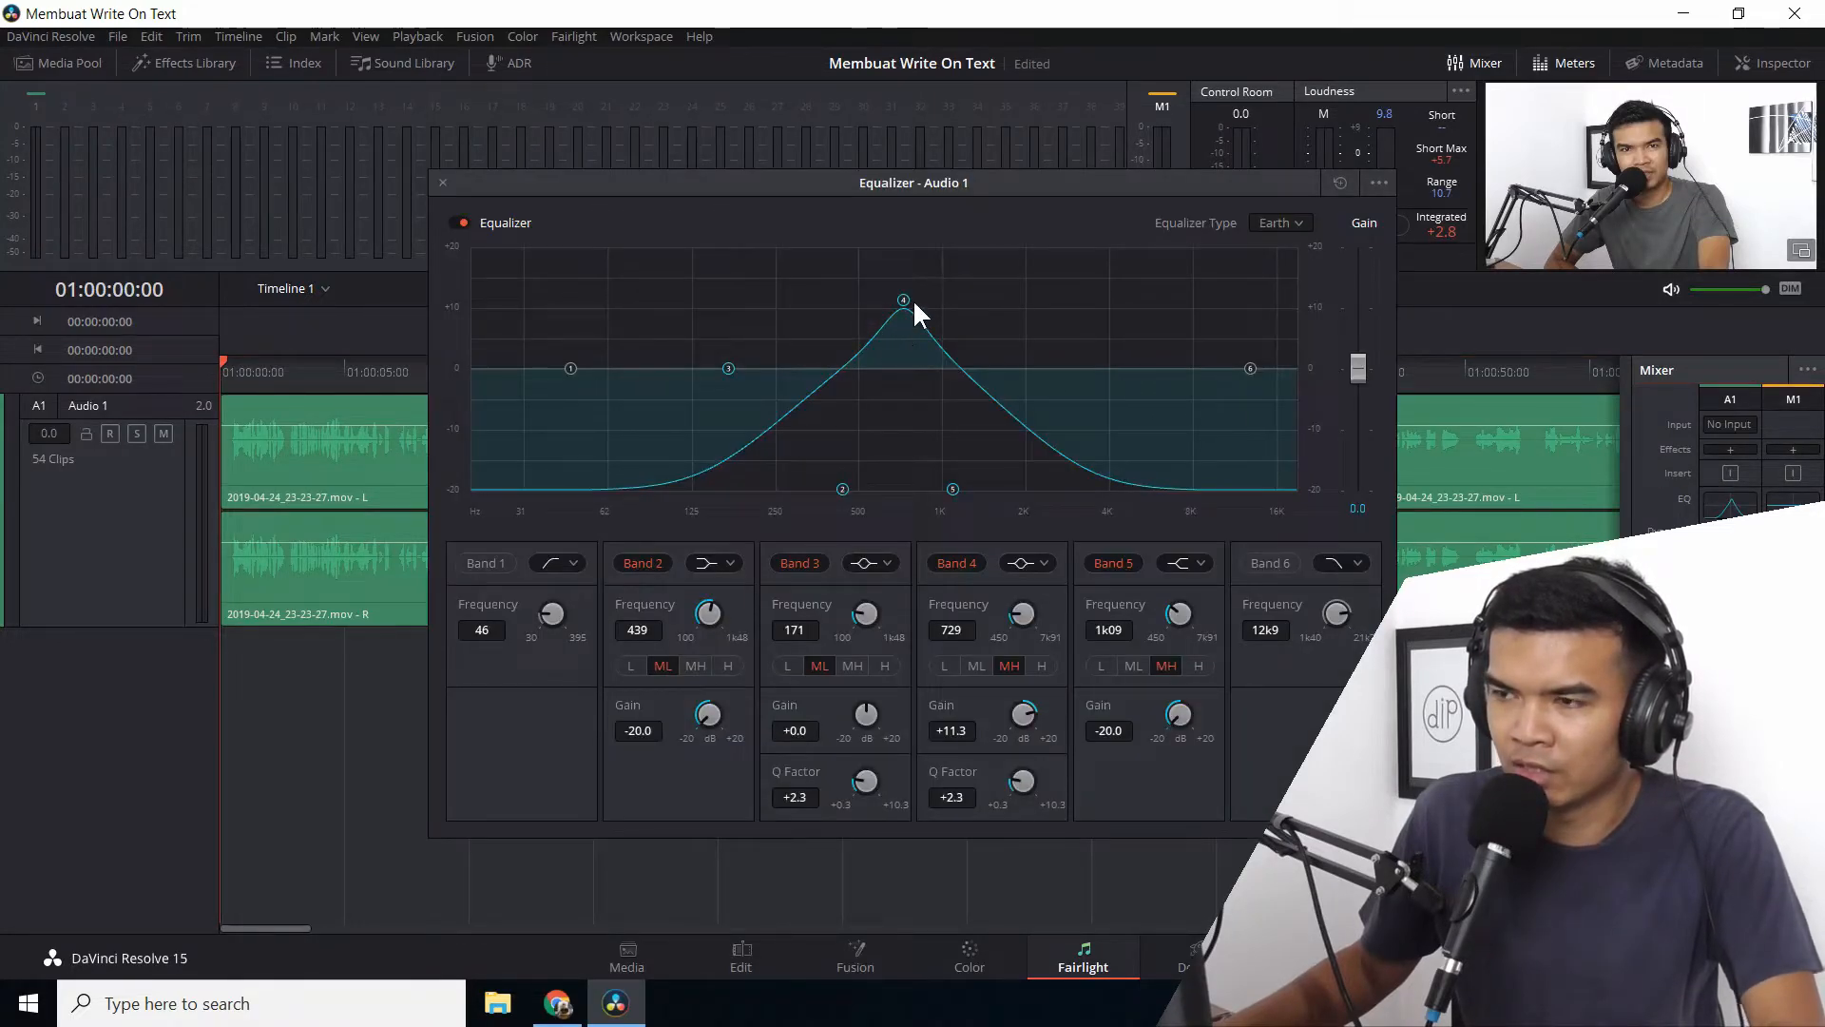
{"action": "left_click_drag", "start_coordinate": [905, 295], "coordinate": [907, 261]}
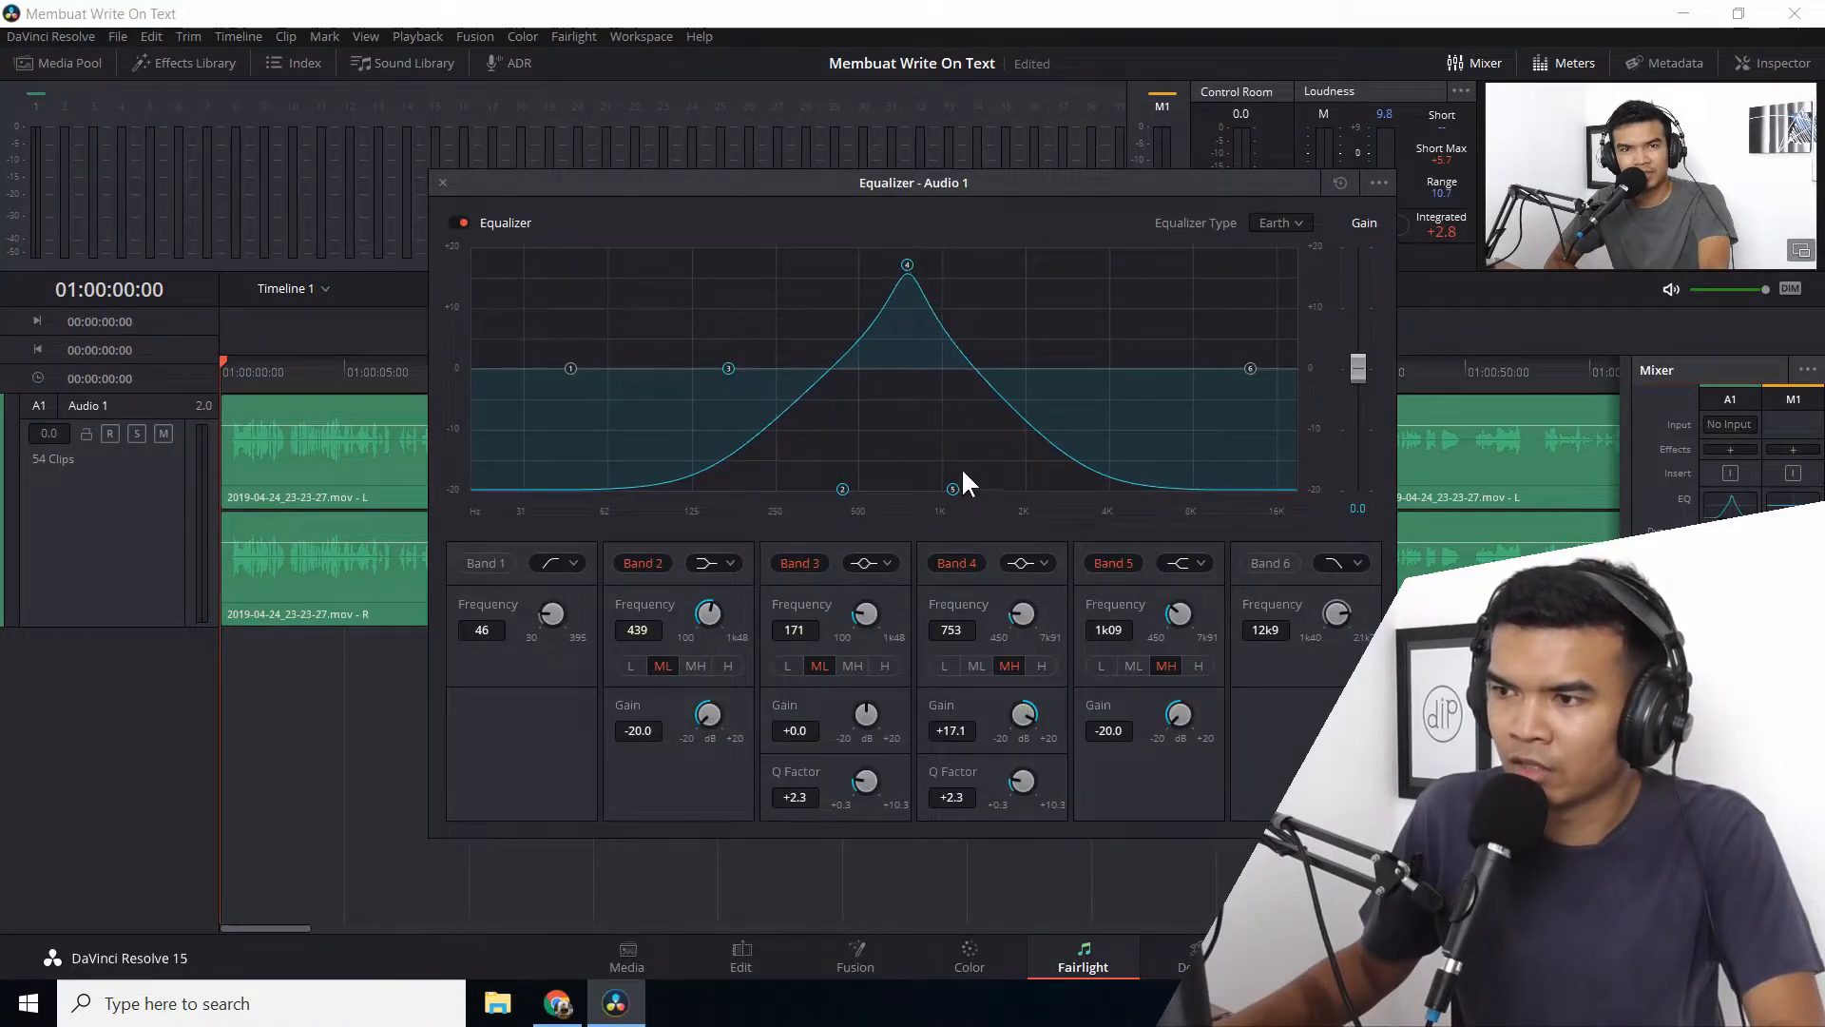
{"action": "mouse_move", "coordinate": [953, 486]}
{"action": "left_mouse_down"}
{"action": "mouse_move", "coordinate": [977, 454]}
{"action": "mouse_move", "coordinate": [1038, 483]}
{"action": "mouse_move", "coordinate": [964, 494]}
{"action": "left_mouse_up"}
Step: Listen to the voice with the stronger mid boost and close the equalizer
{"action": "key", "text": "space"}
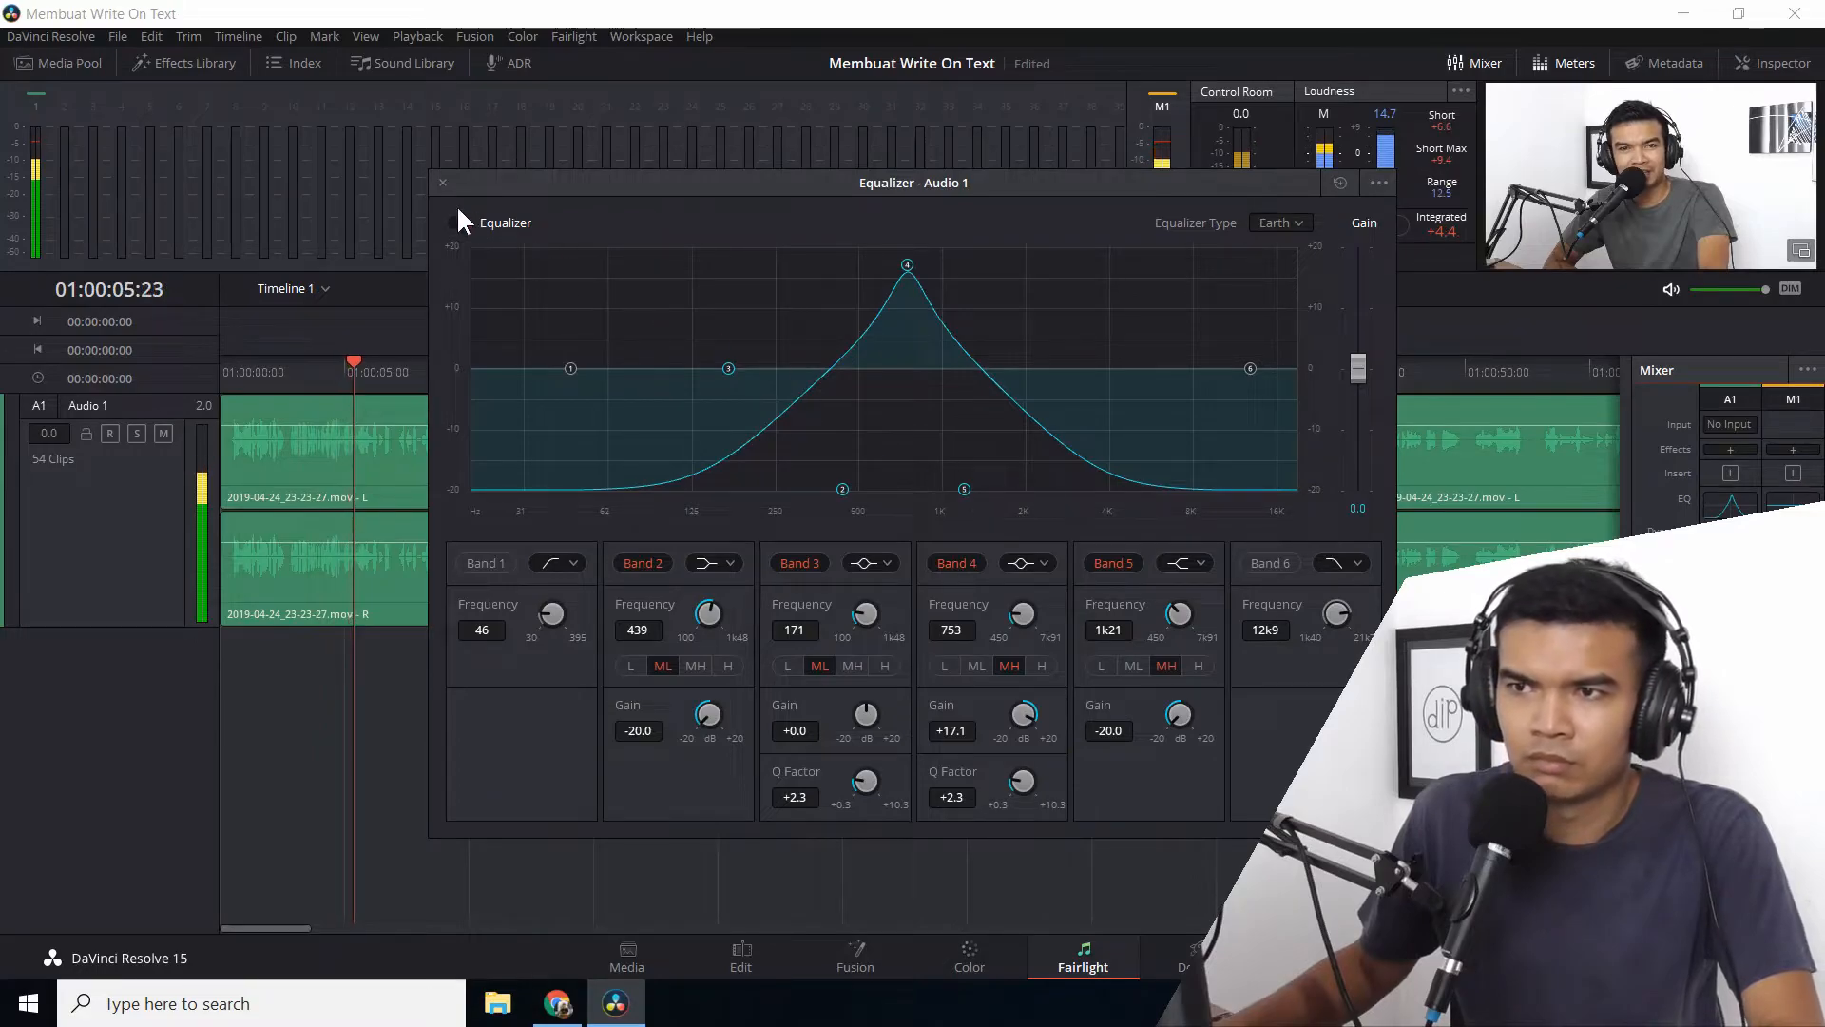
{"action": "key", "text": "space"}
{"action": "left_click", "coordinate": [443, 183]}
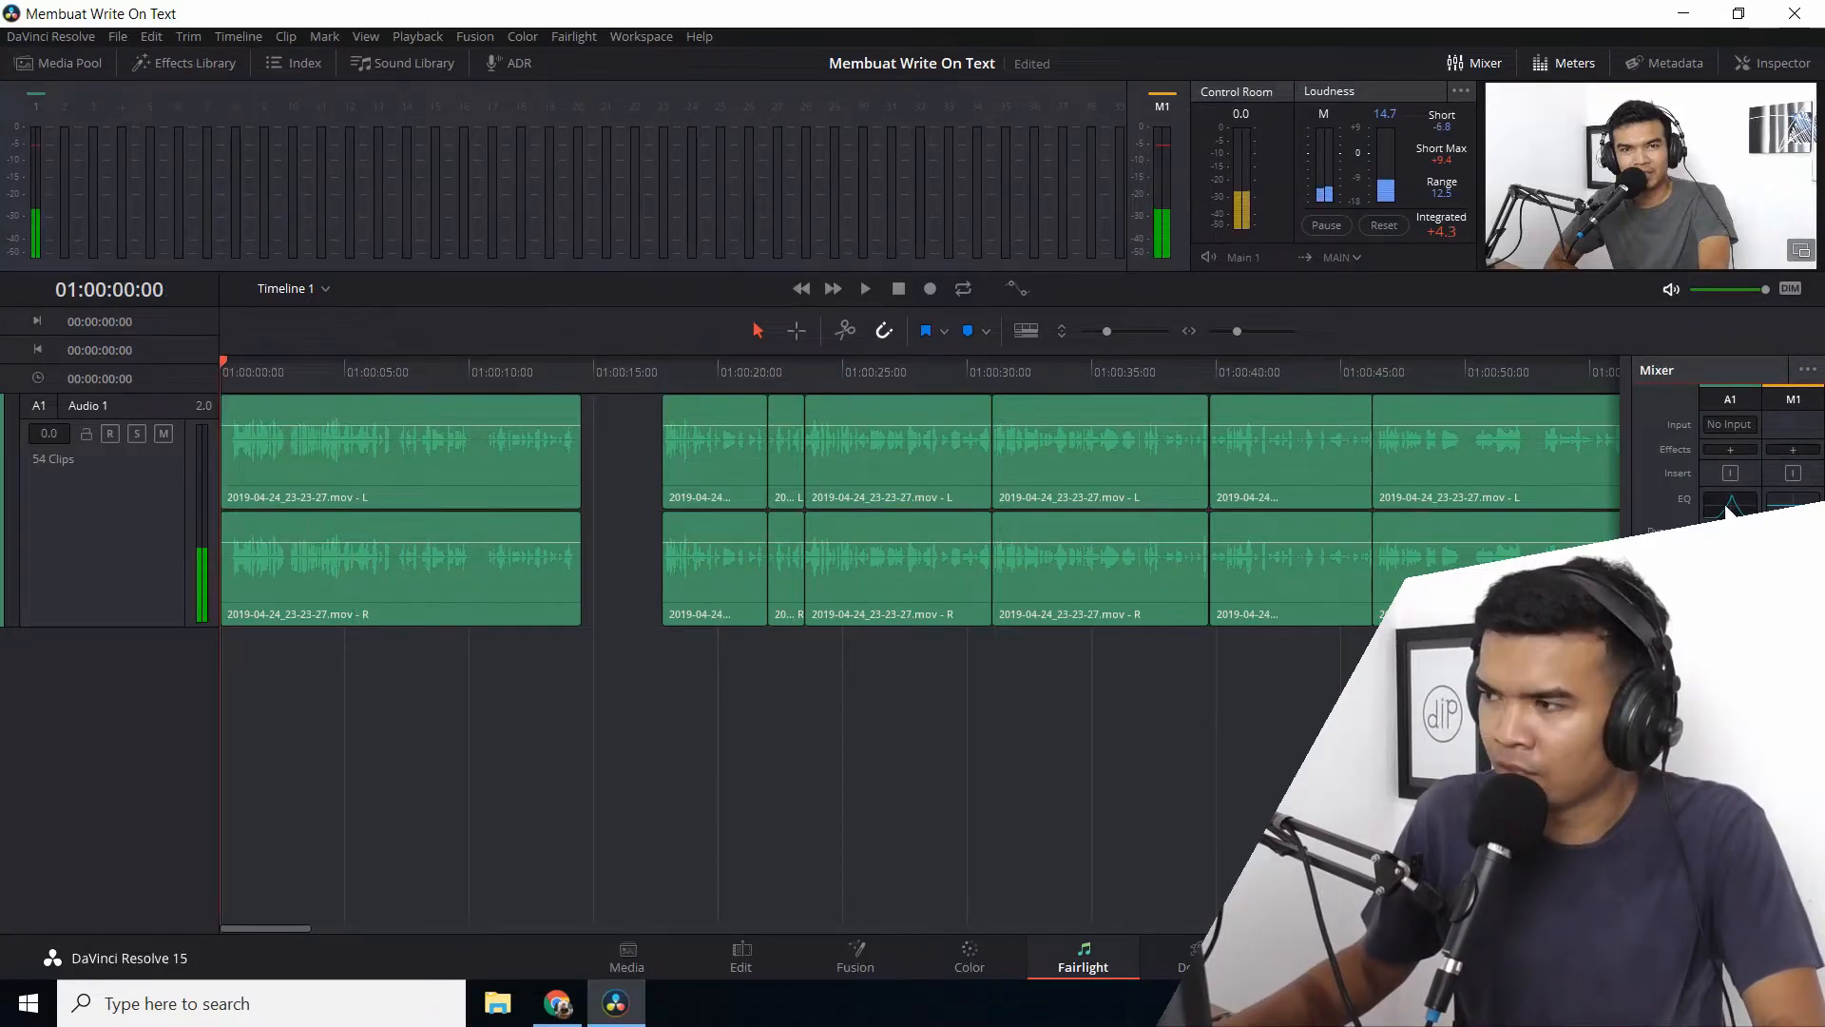
Step: Reset the Audio 1 equalizer to its default flat curve and close it
{"action": "double_click", "coordinate": [1729, 505]}
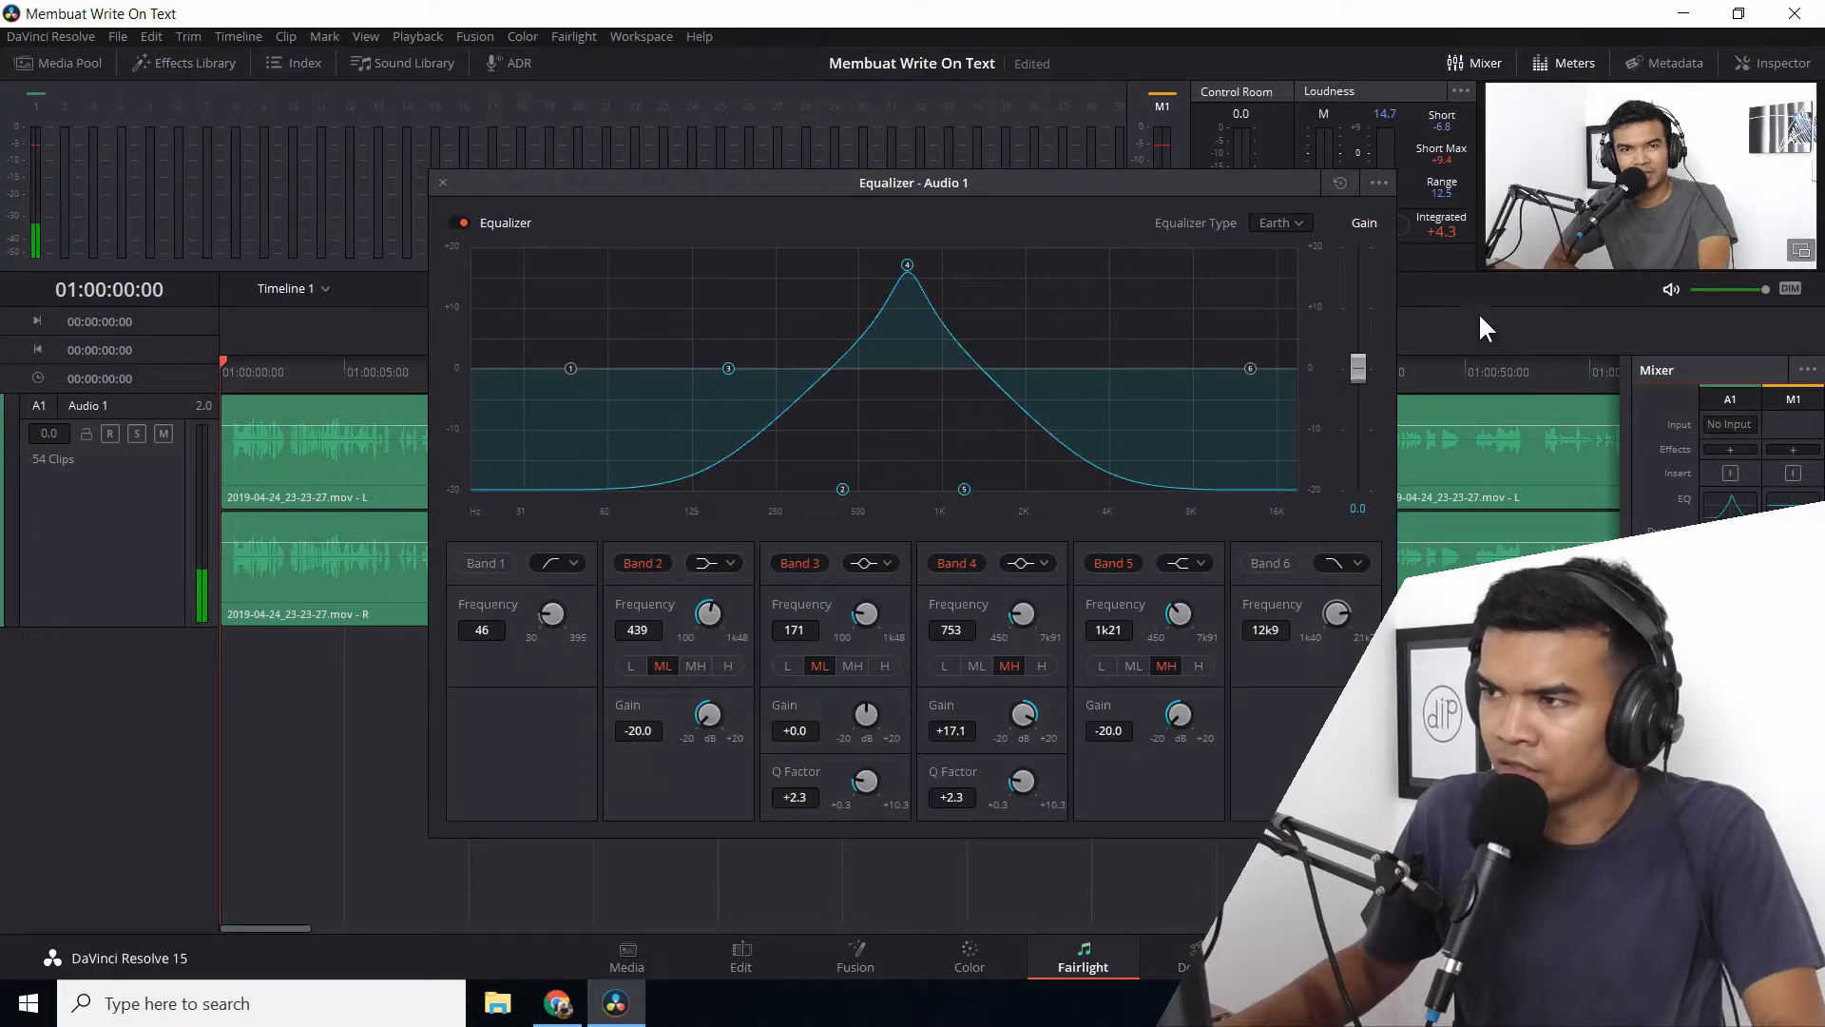
{"action": "left_click", "coordinate": [1340, 181]}
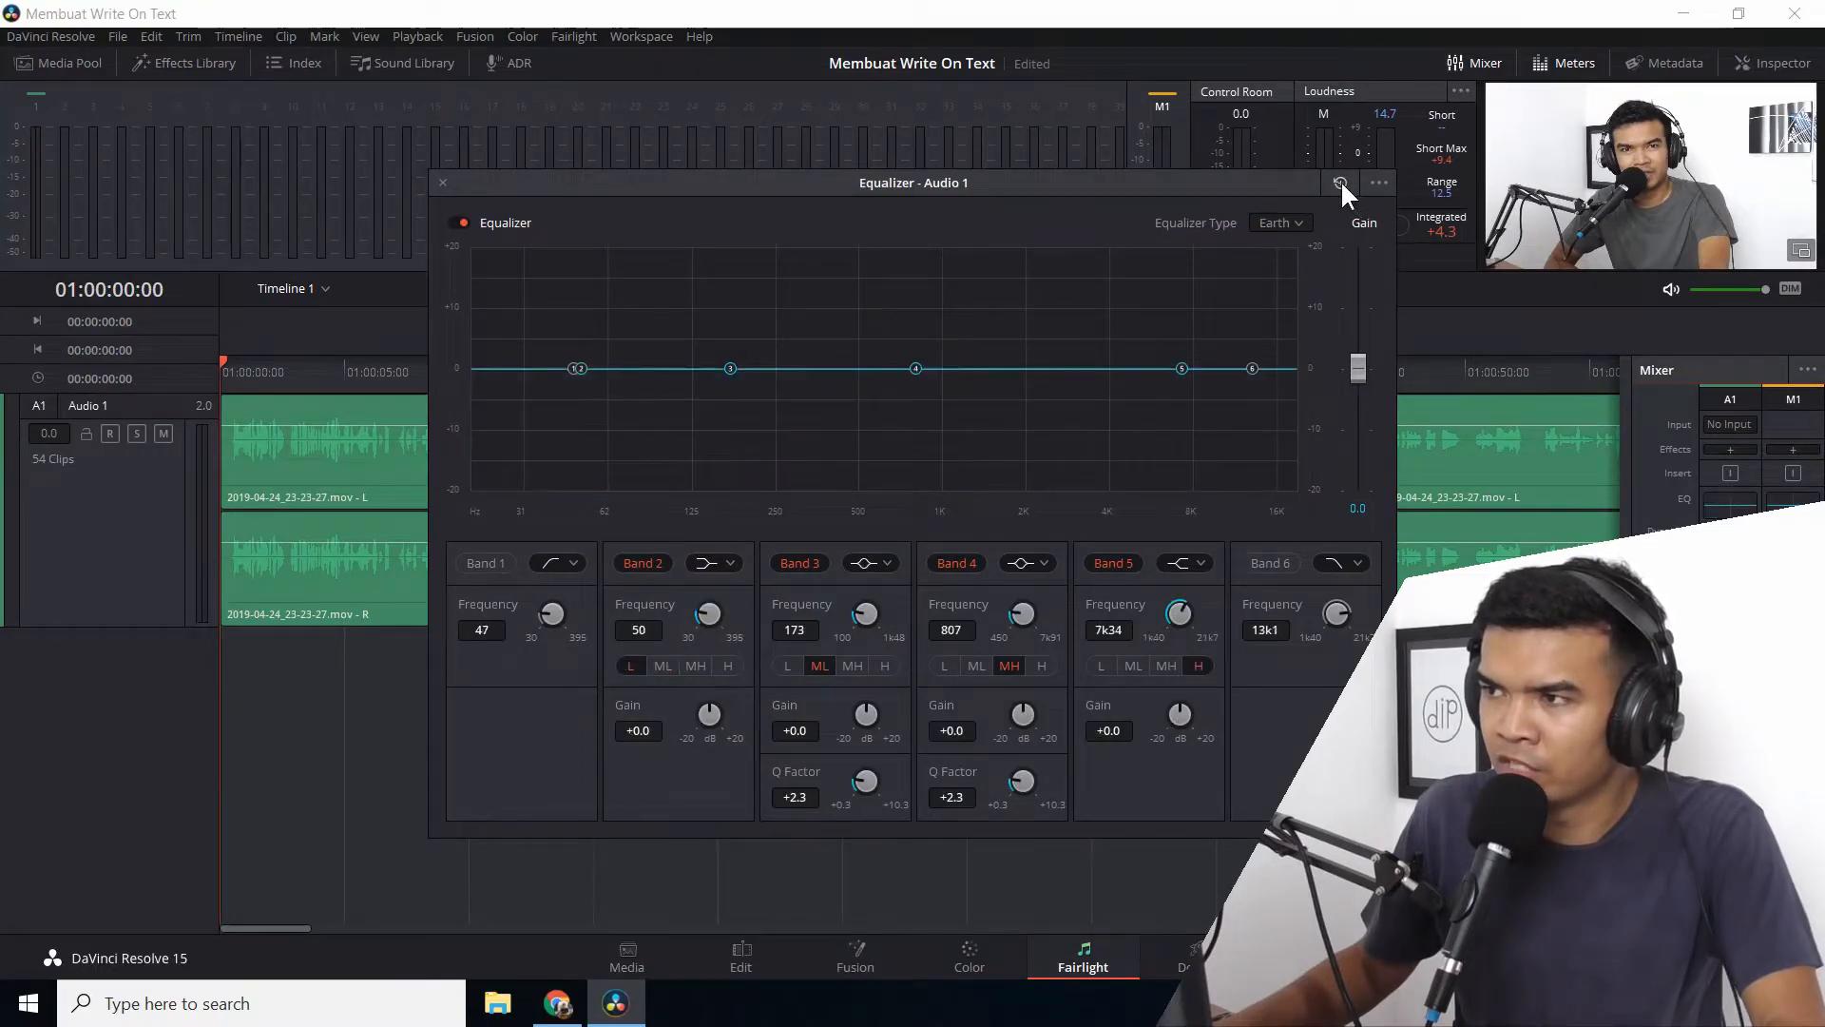
{"action": "left_click", "coordinate": [442, 181]}
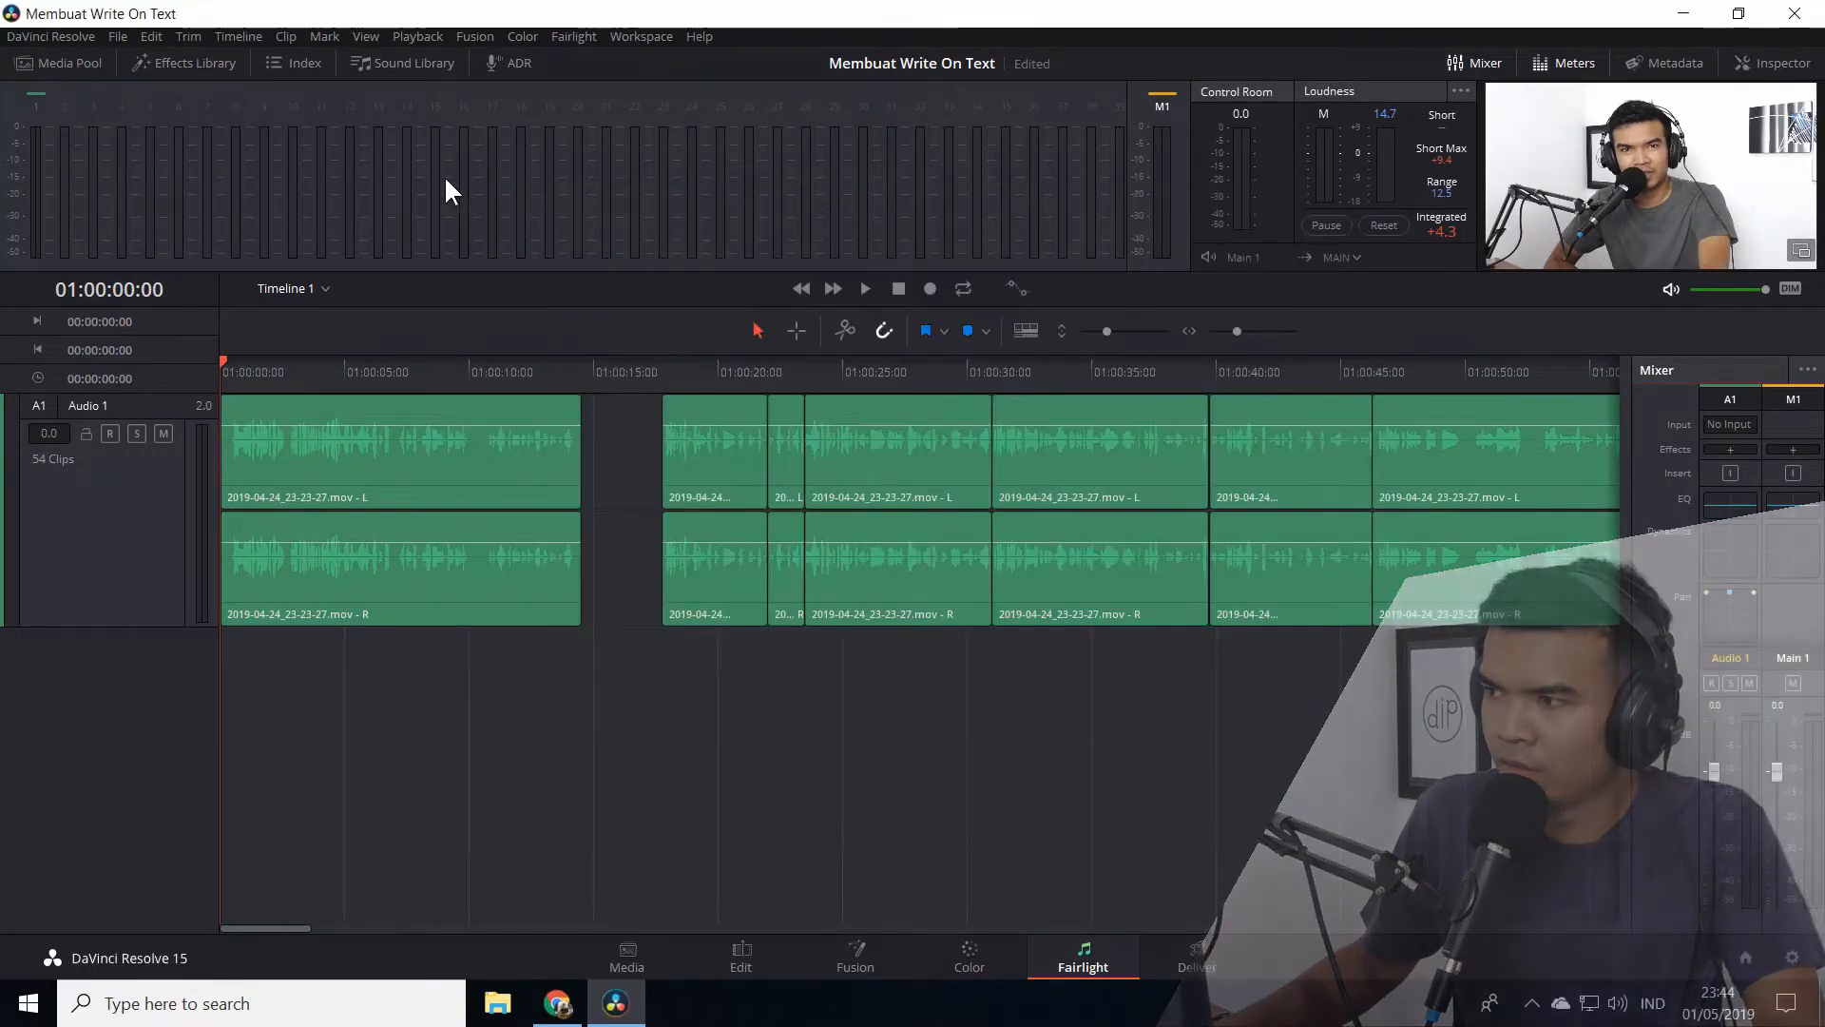
Step: Add the FairlightFX Multiband Compressor to Audio 1 and solo its Band 3
{"action": "left_click", "coordinate": [1731, 449]}
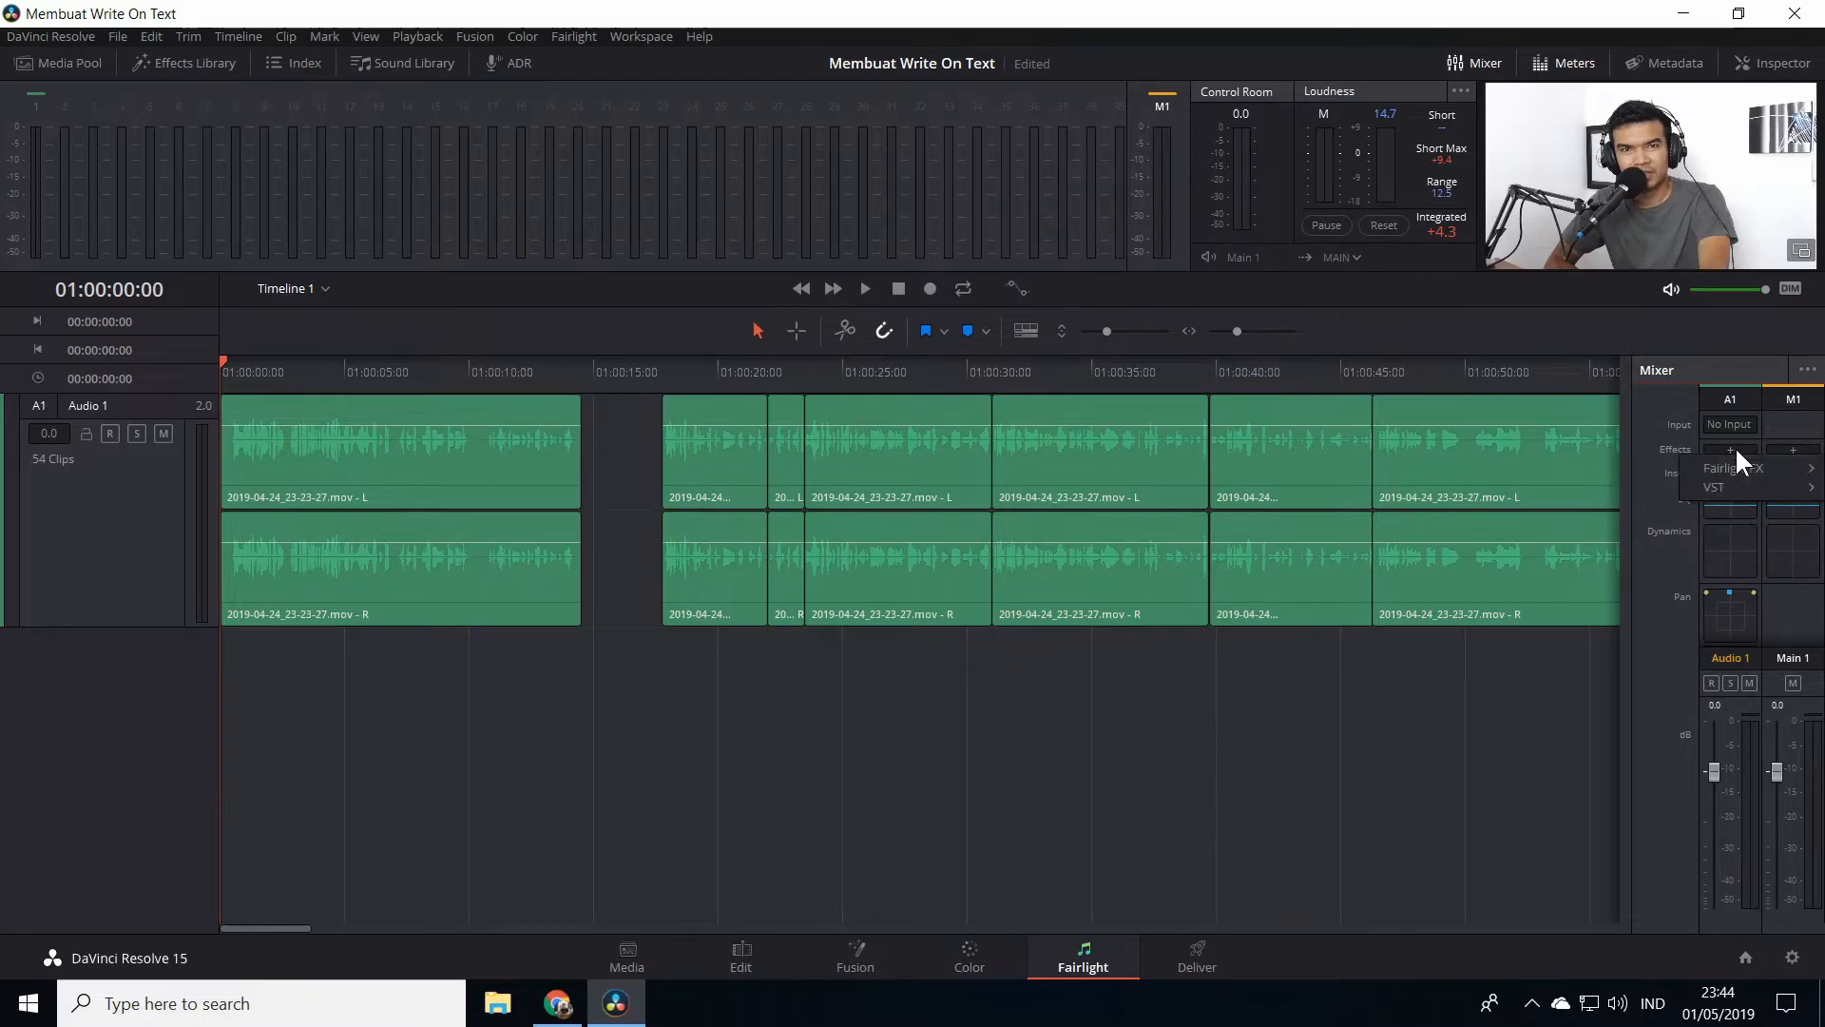
{"action": "mouse_move", "coordinate": [1738, 464]}
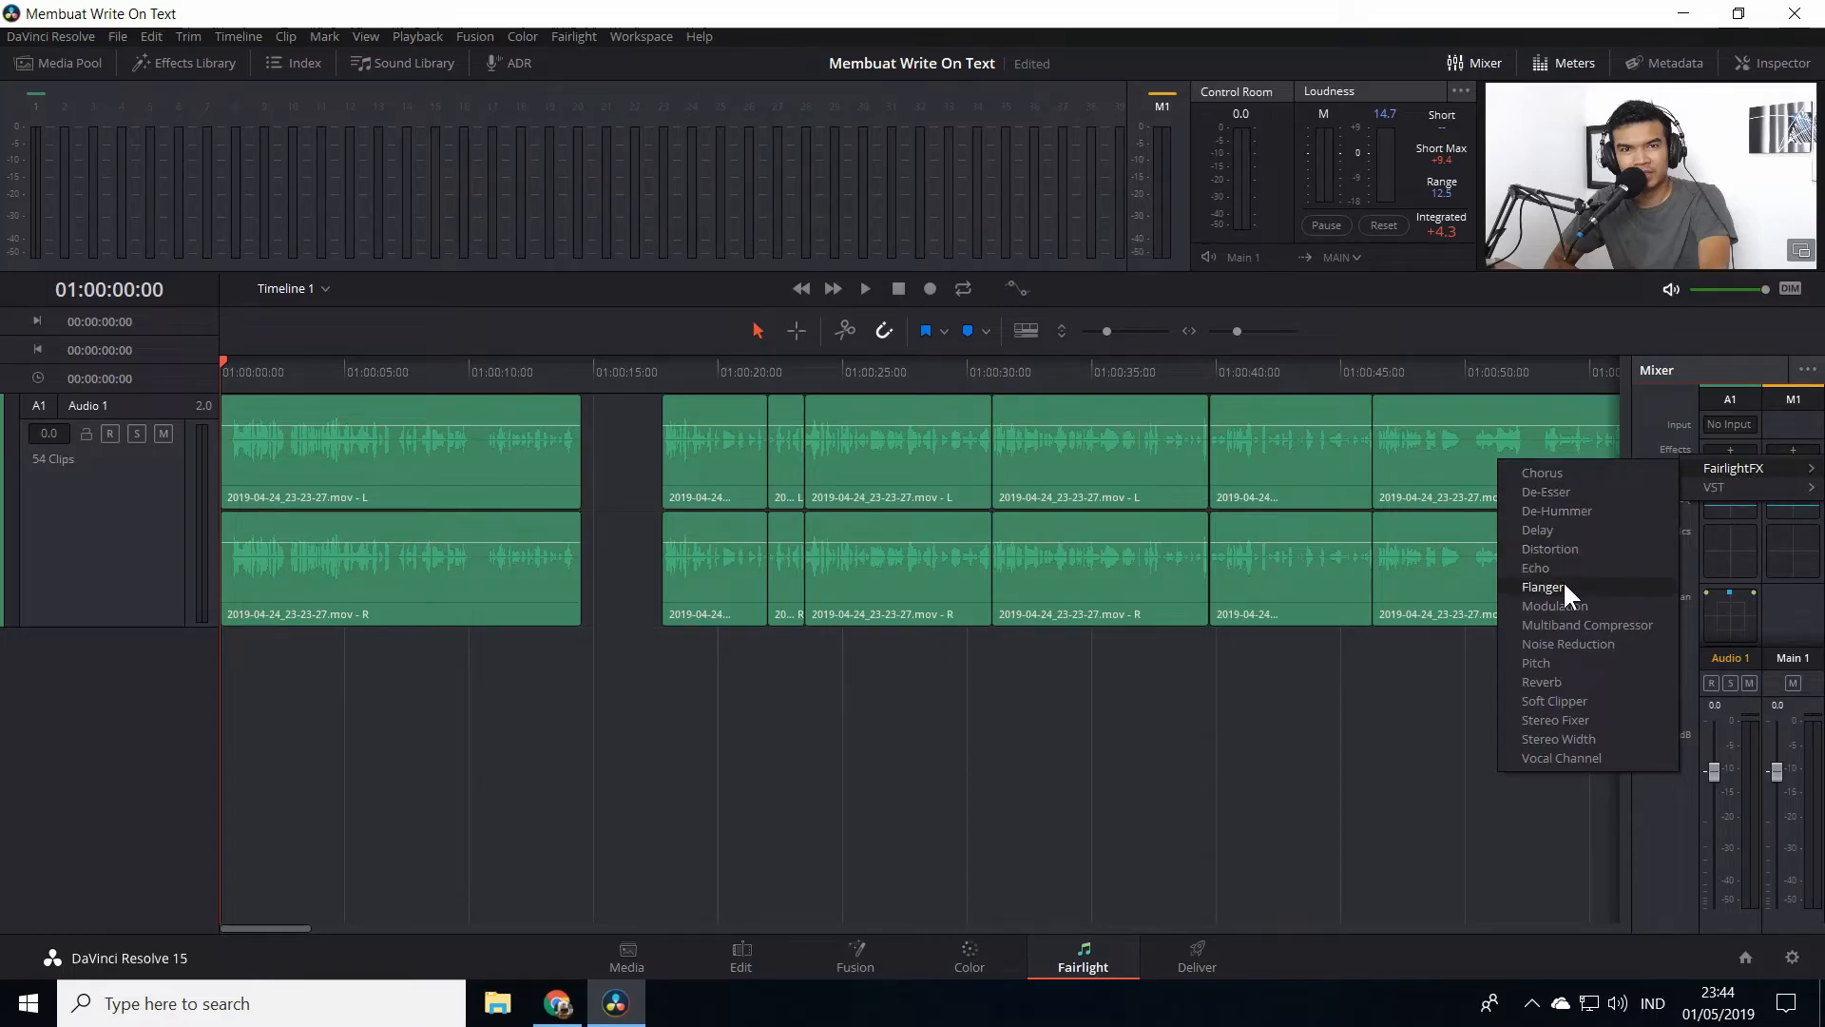
{"action": "left_click", "coordinate": [1654, 627]}
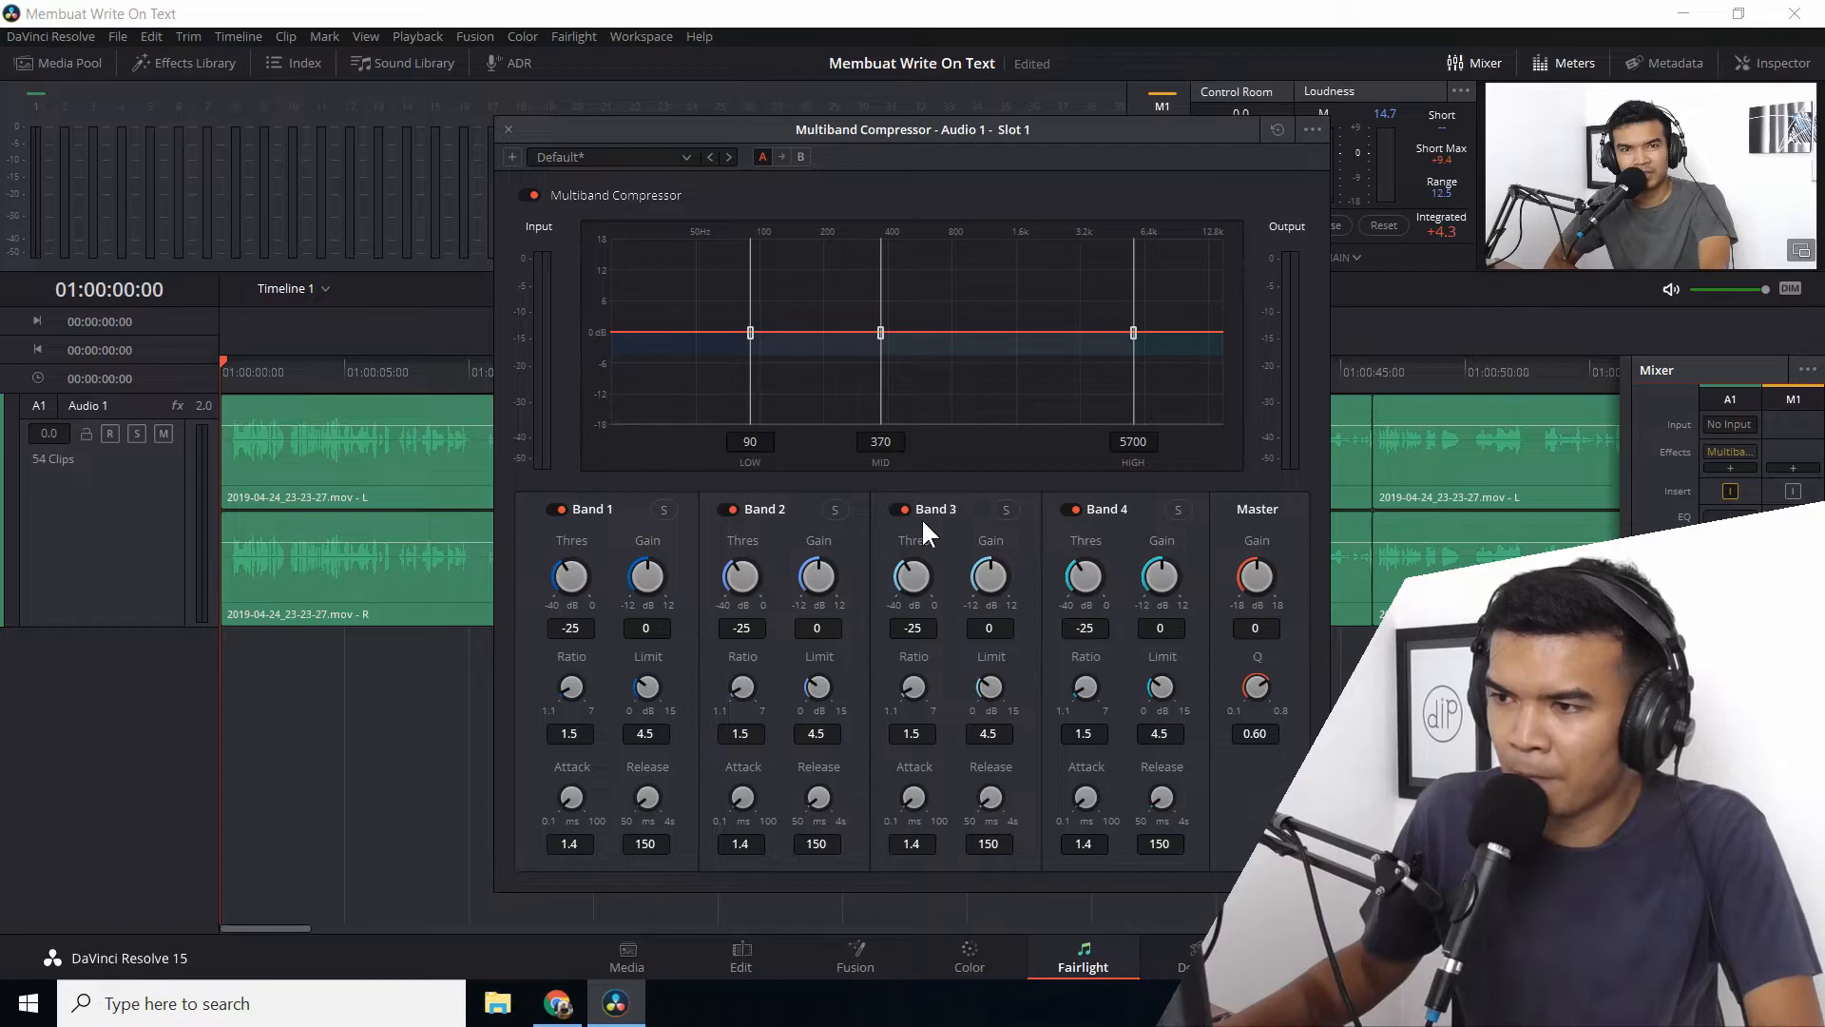
{"action": "left_click", "coordinate": [1005, 511]}
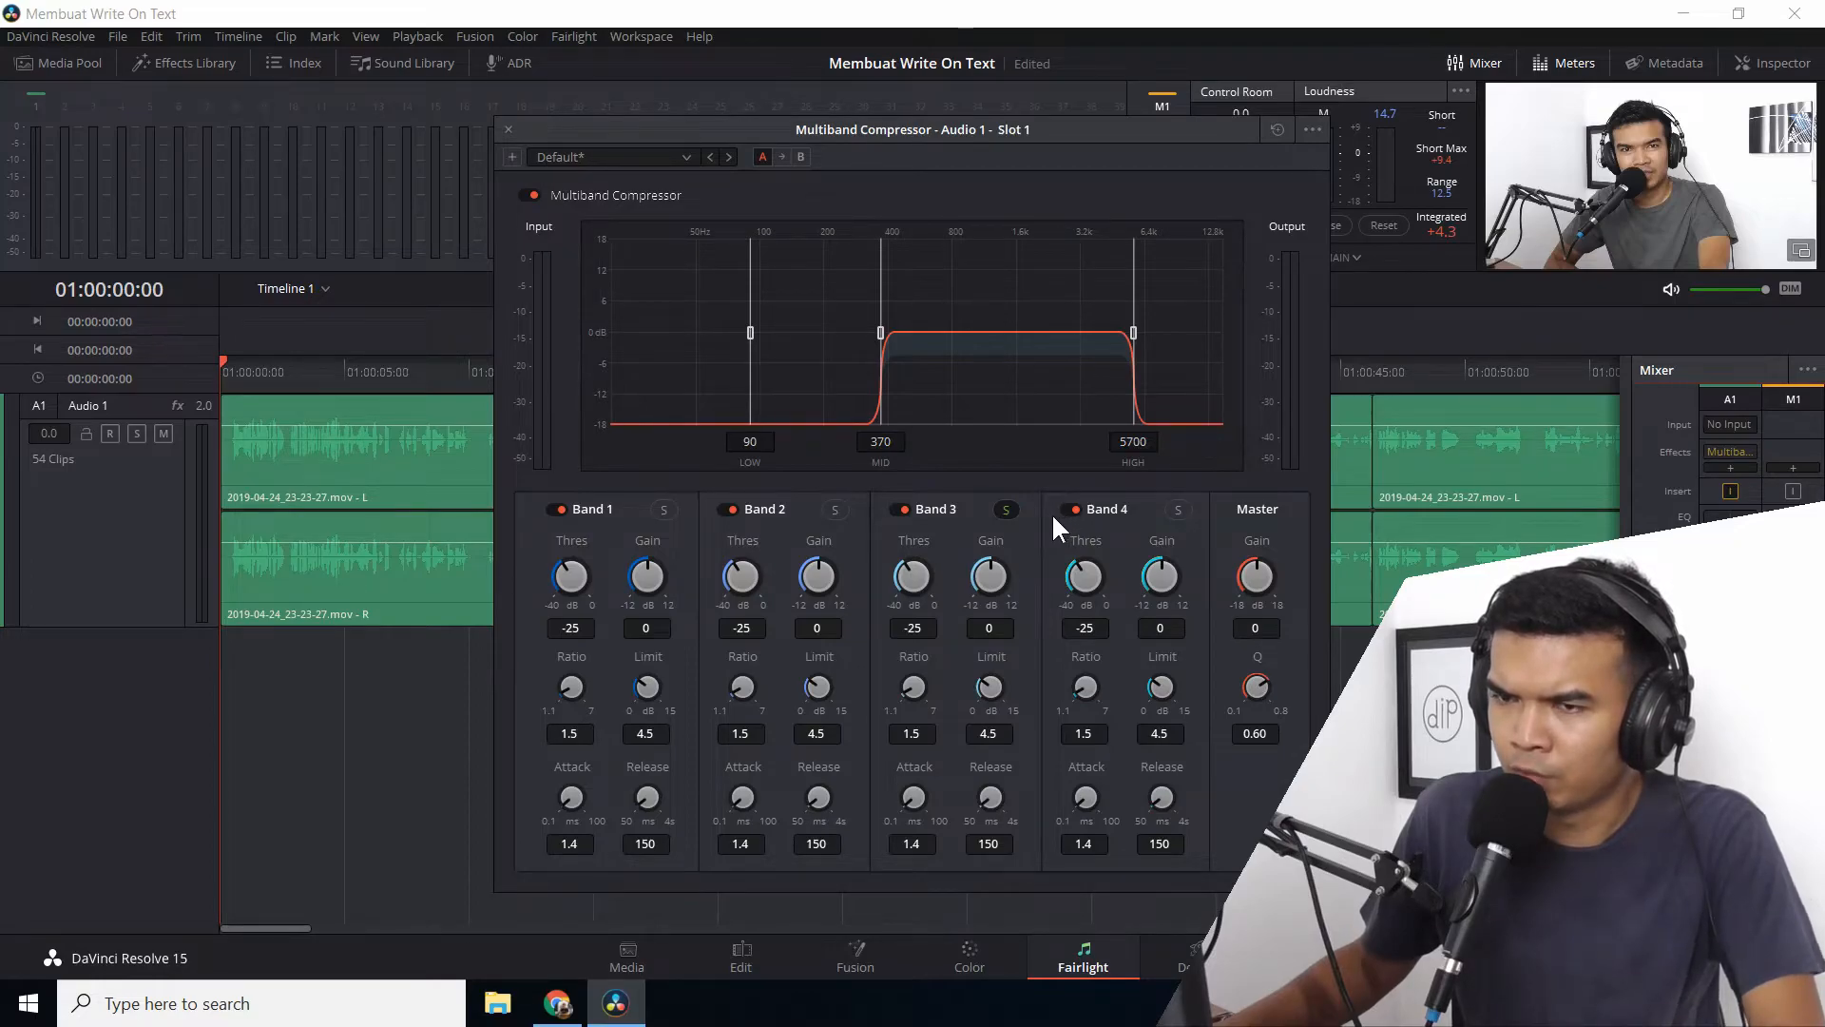
Step: Listen to the start of the voice track with Band 3 soloed and return the playhead to the beginning
{"action": "key", "text": "space"}
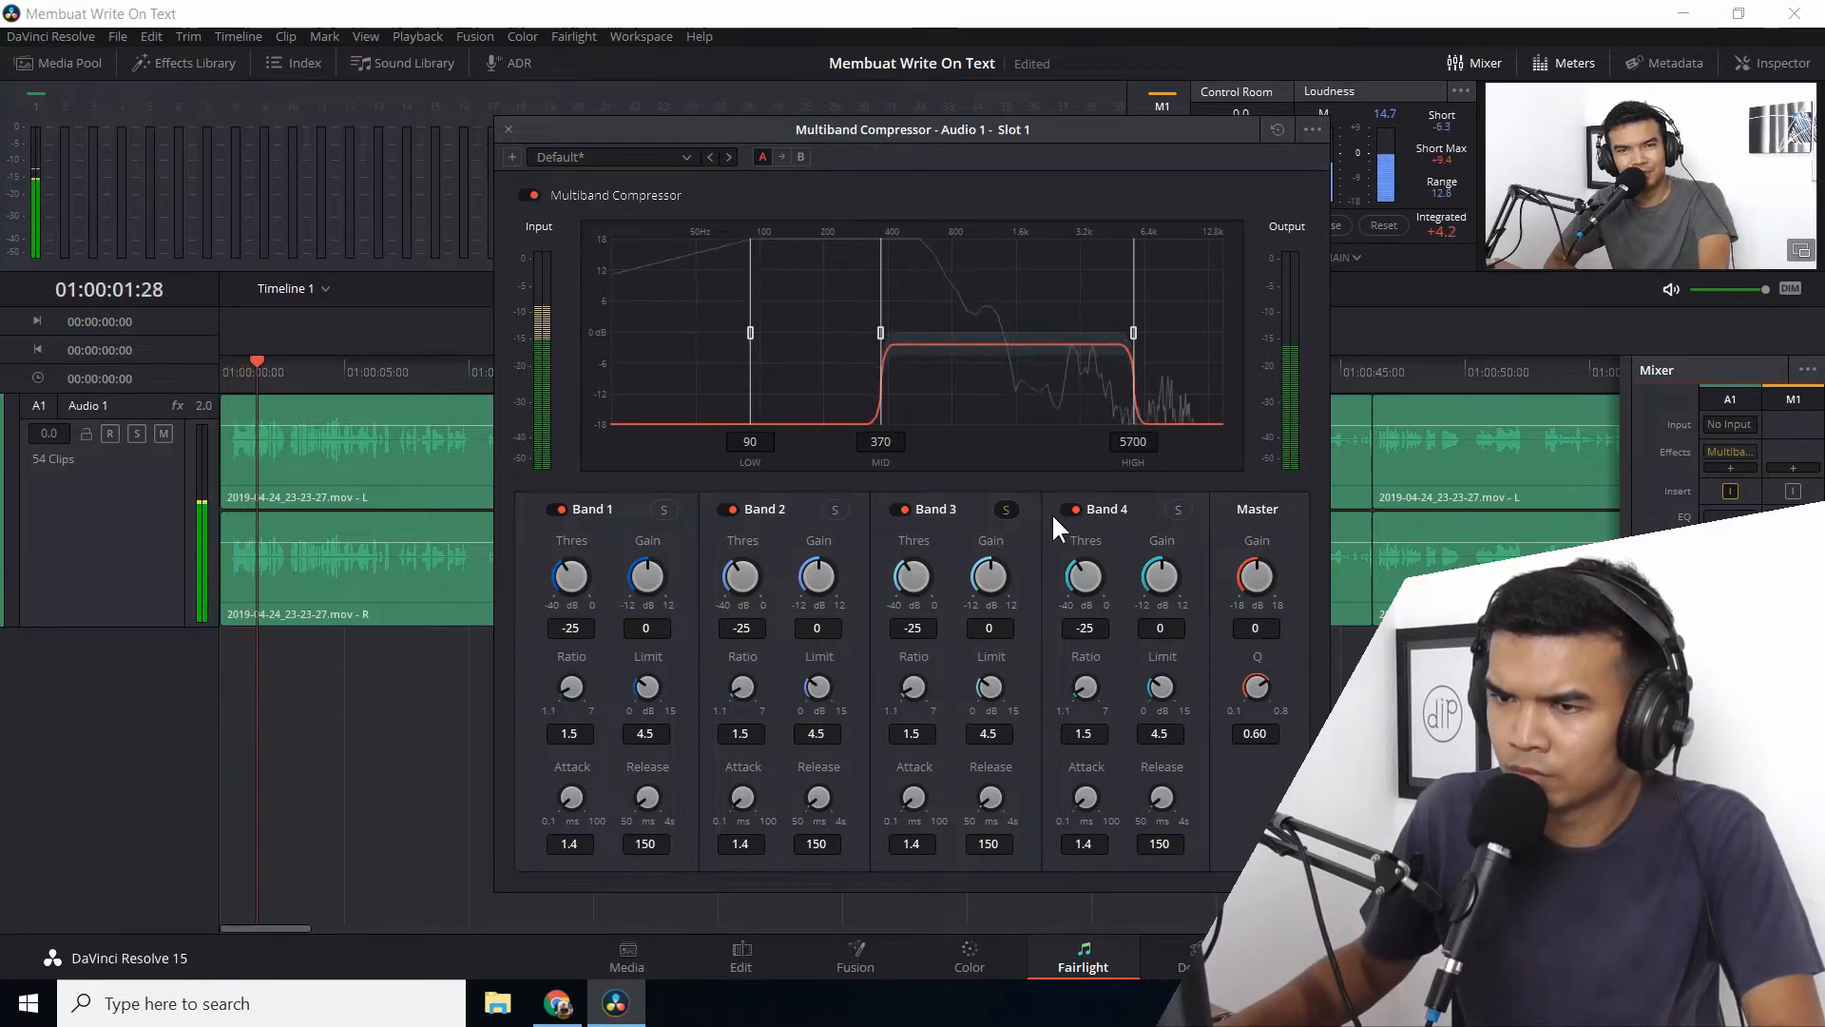
{"action": "key", "text": "space"}
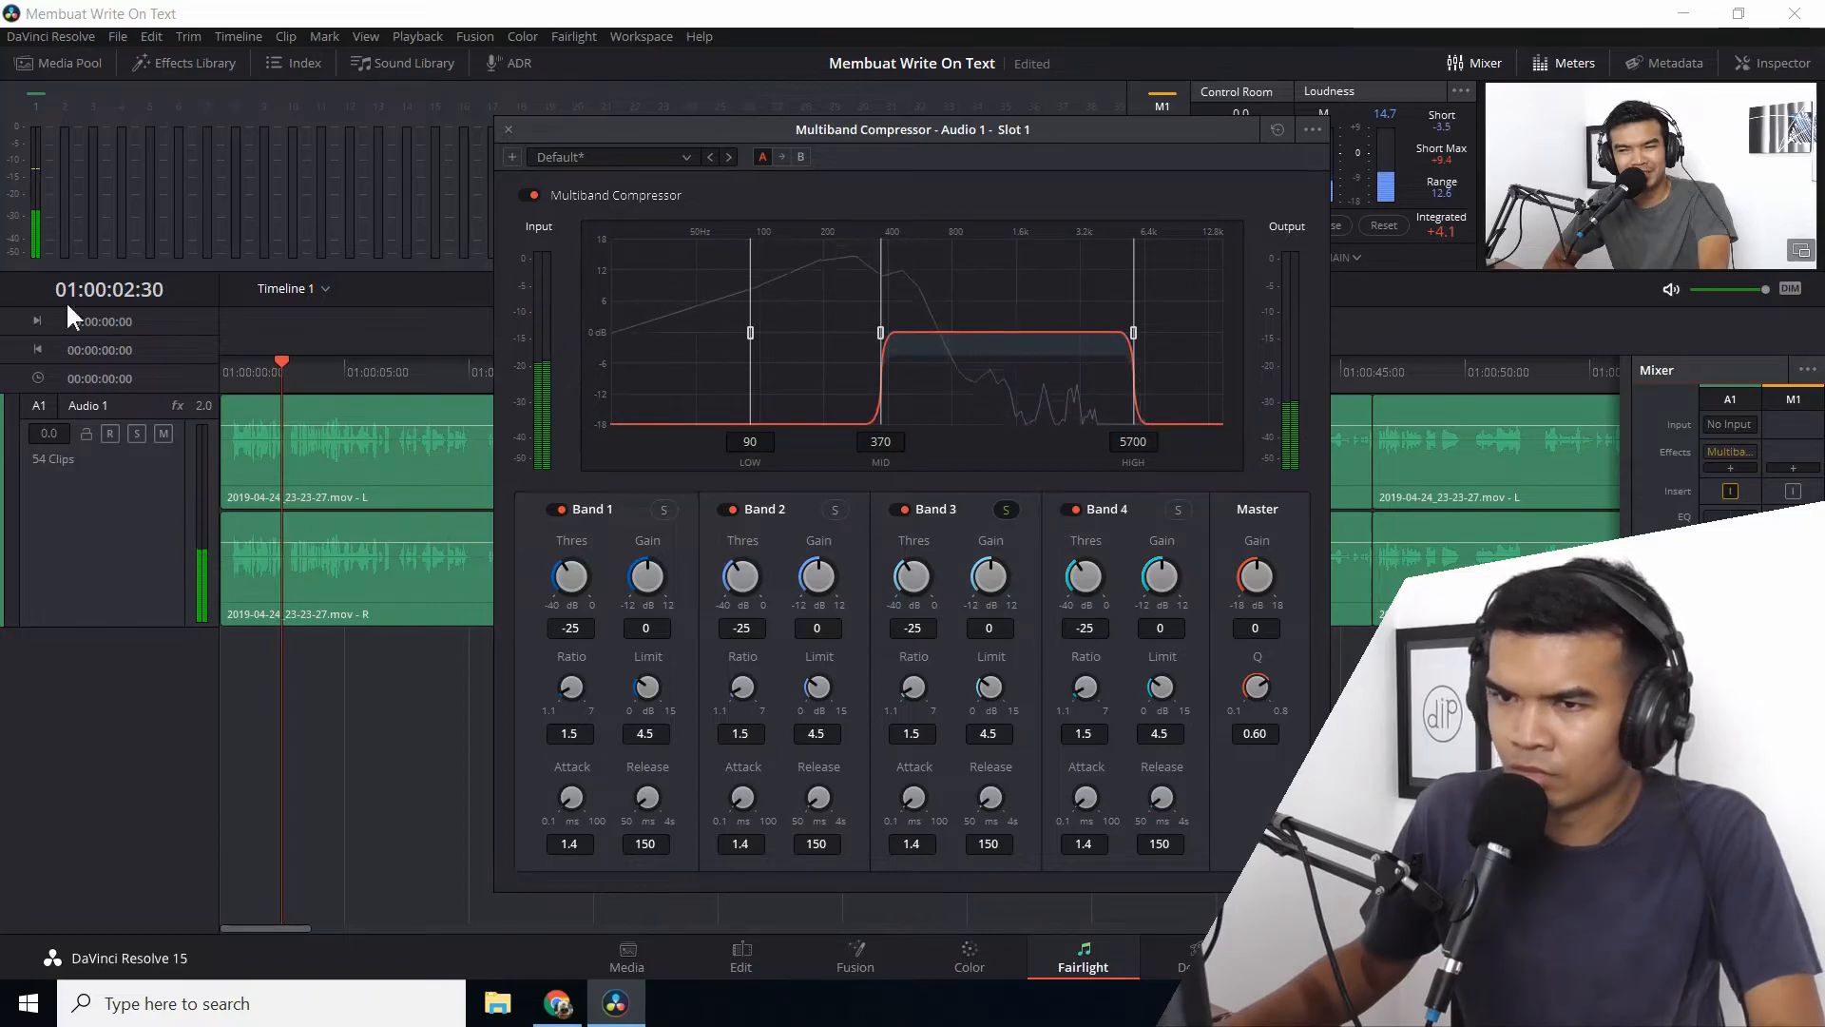
{"action": "left_click_drag", "start_coordinate": [281, 361], "coordinate": [223, 385]}
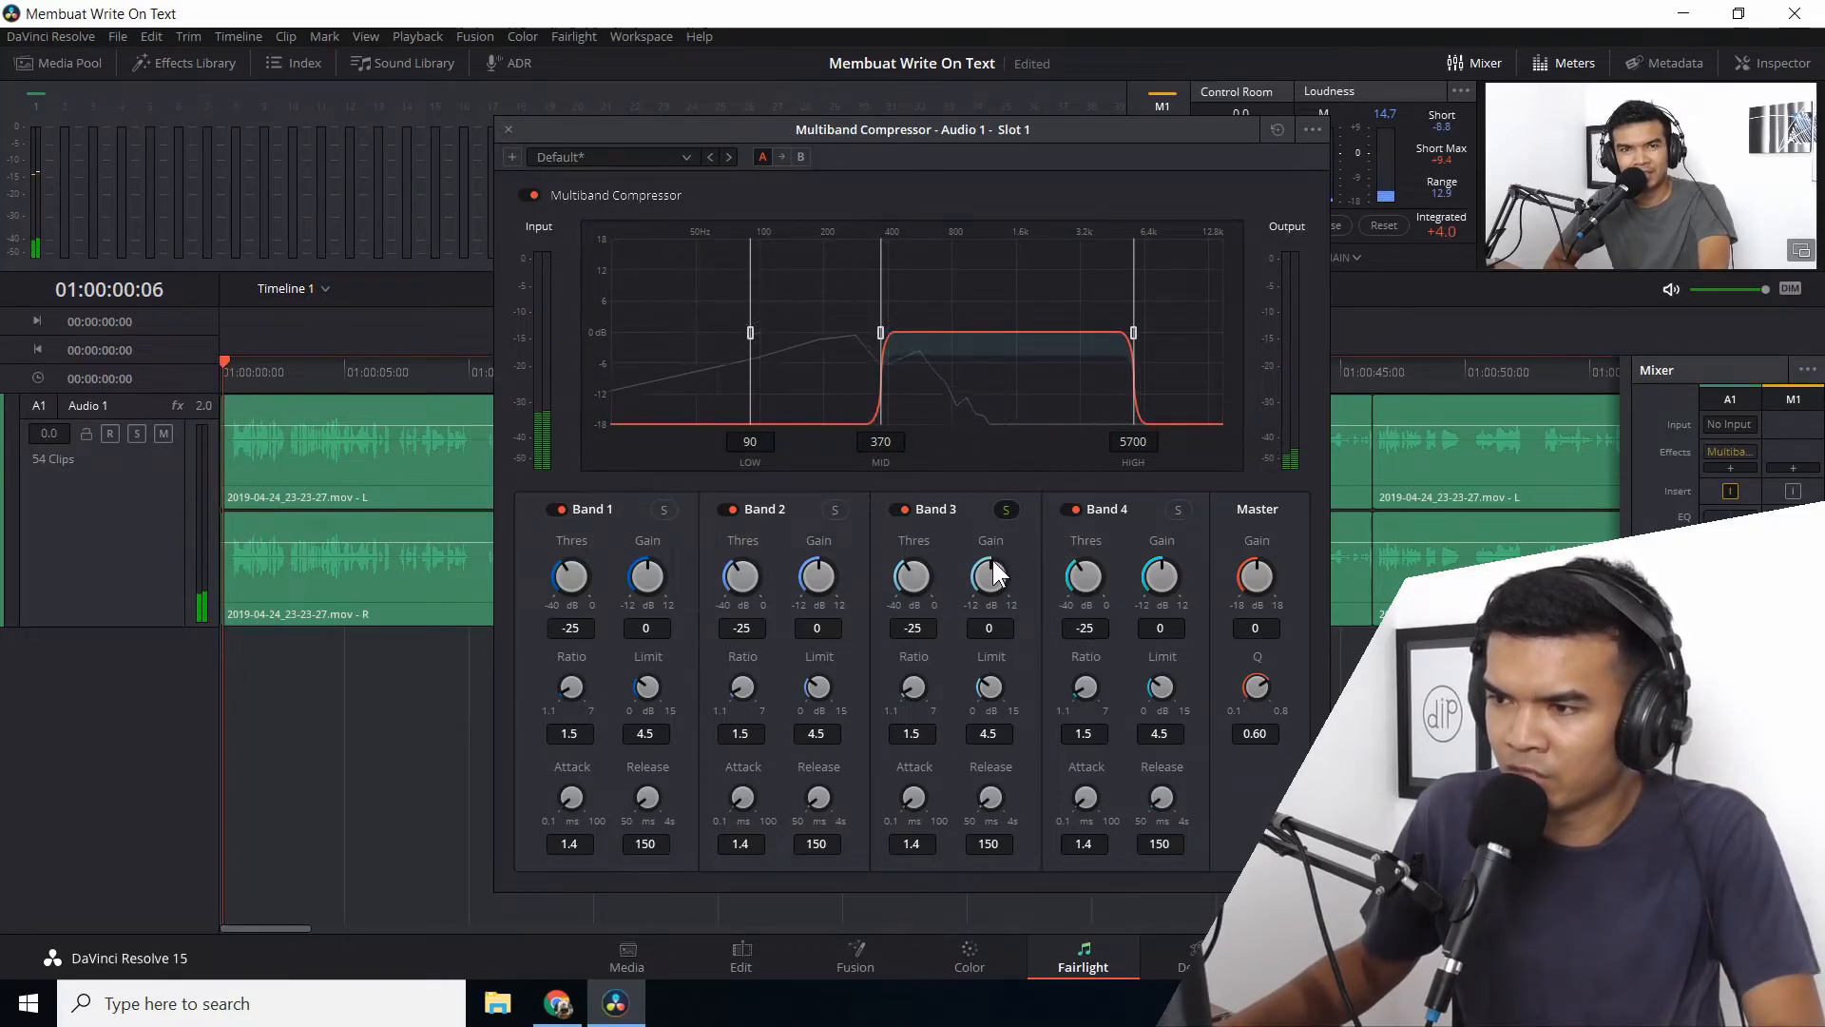
Step: Set the compressor's Band 3 gain to 6 dB, ratio to 1.8 and release to 318 ms
{"action": "left_click_drag", "start_coordinate": [994, 561], "coordinate": [1063, 578]}
{"action": "mouse_move", "coordinate": [932, 686]}
{"action": "left_mouse_down"}
{"action": "mouse_move", "coordinate": [901, 695]}
{"action": "mouse_move", "coordinate": [927, 680]}
{"action": "left_mouse_up"}
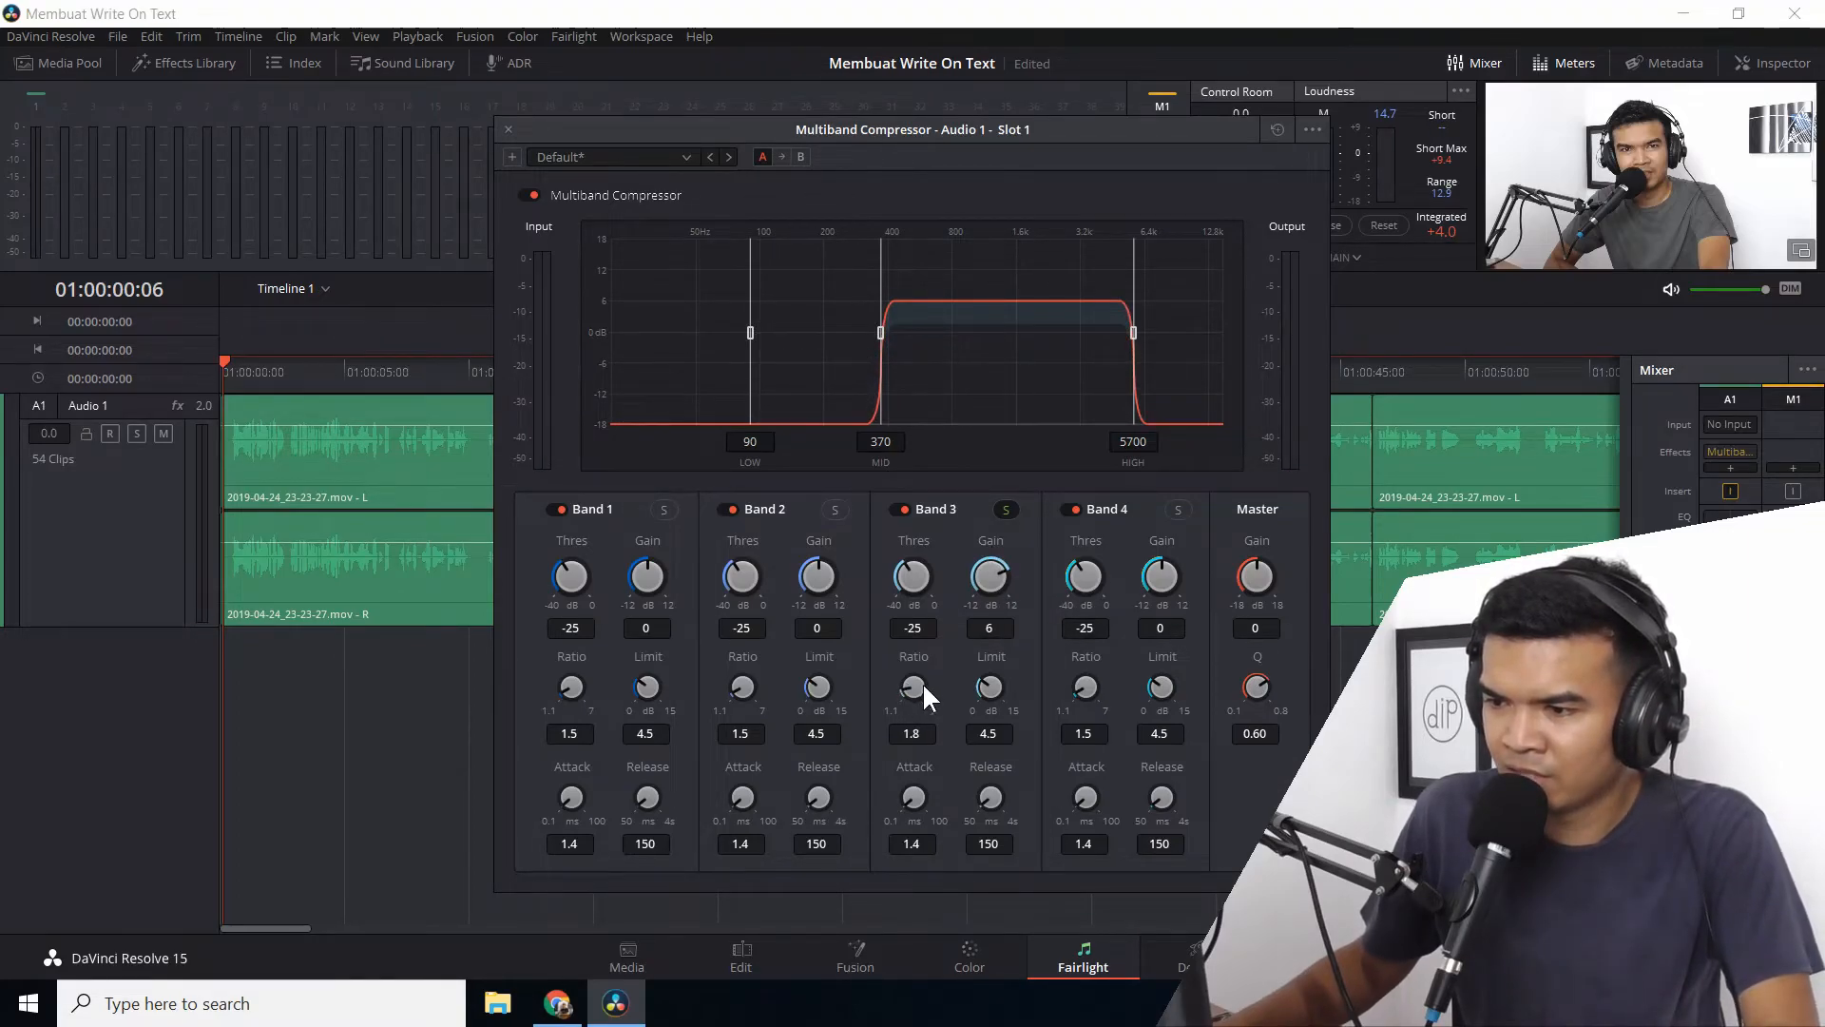
{"action": "left_click_drag", "start_coordinate": [989, 789], "coordinate": [995, 763]}
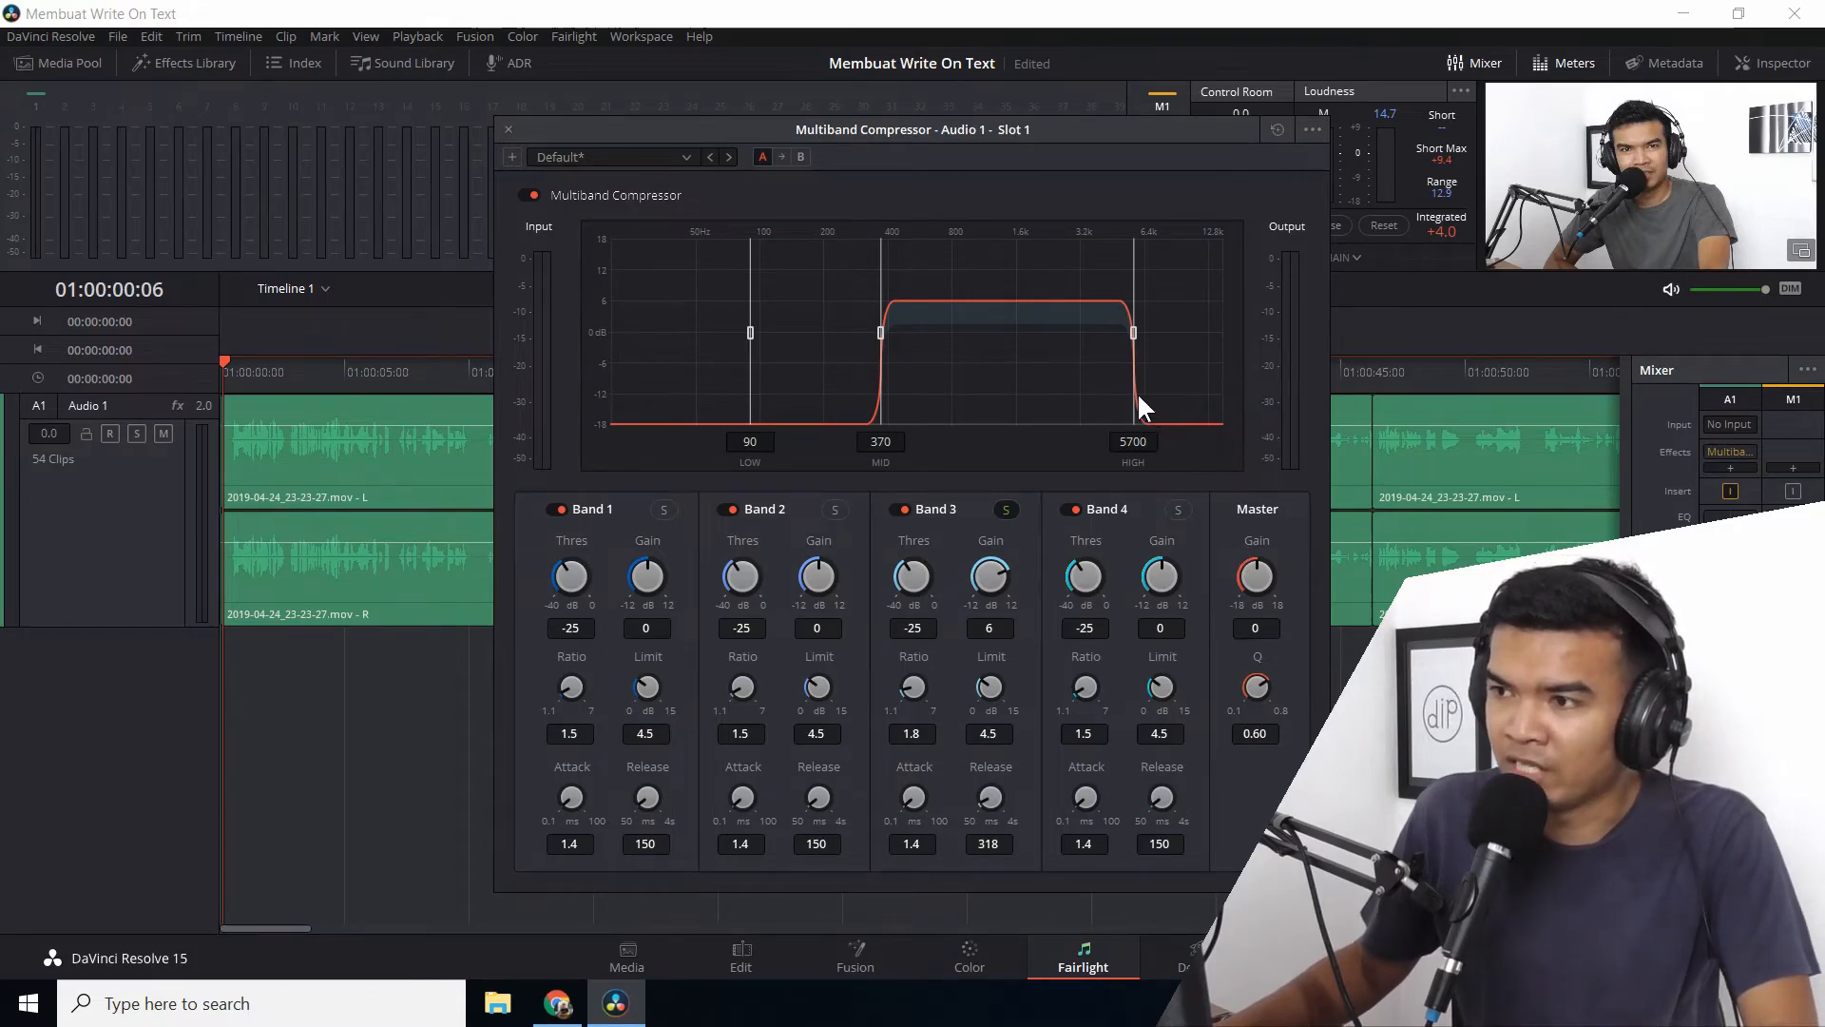
Step: Narrow Band 3 by moving its high crossover to 2533 Hz and mid crossover to 459 Hz, and play the voice
{"action": "left_click_drag", "start_coordinate": [1129, 333], "coordinate": [1060, 333]}
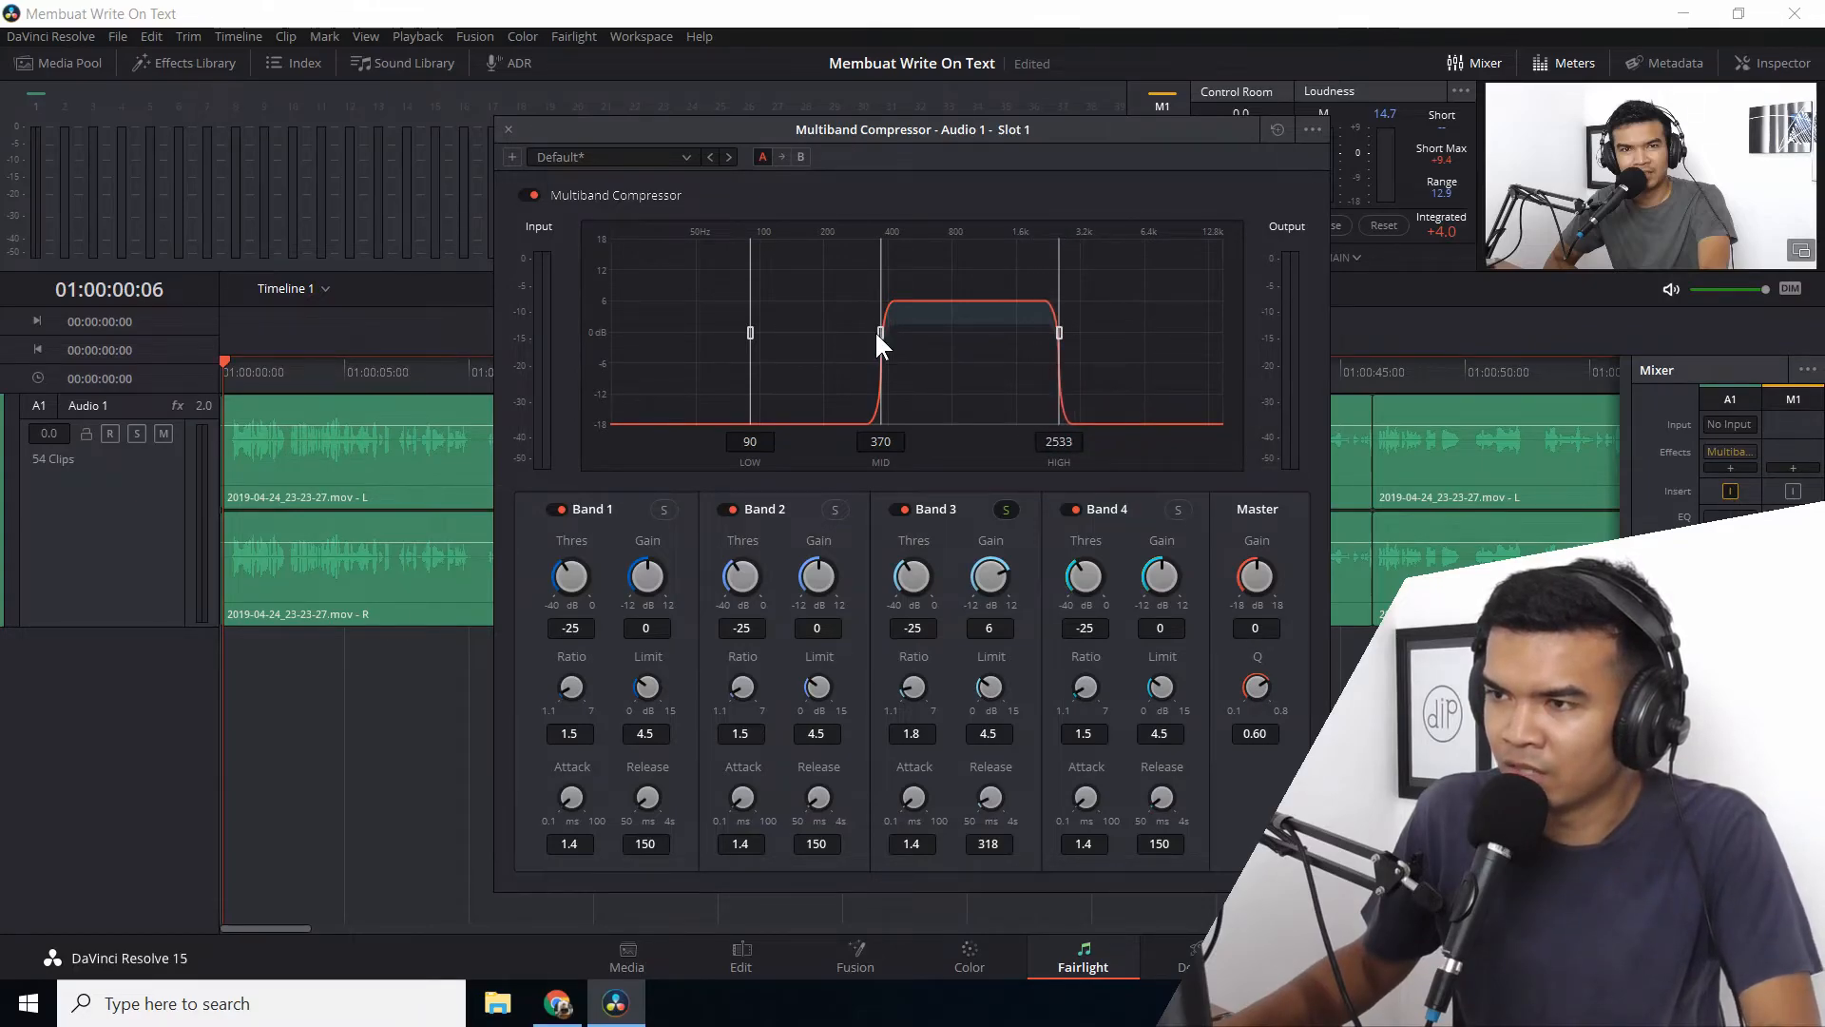
{"action": "left_click_drag", "start_coordinate": [881, 333], "coordinate": [899, 333]}
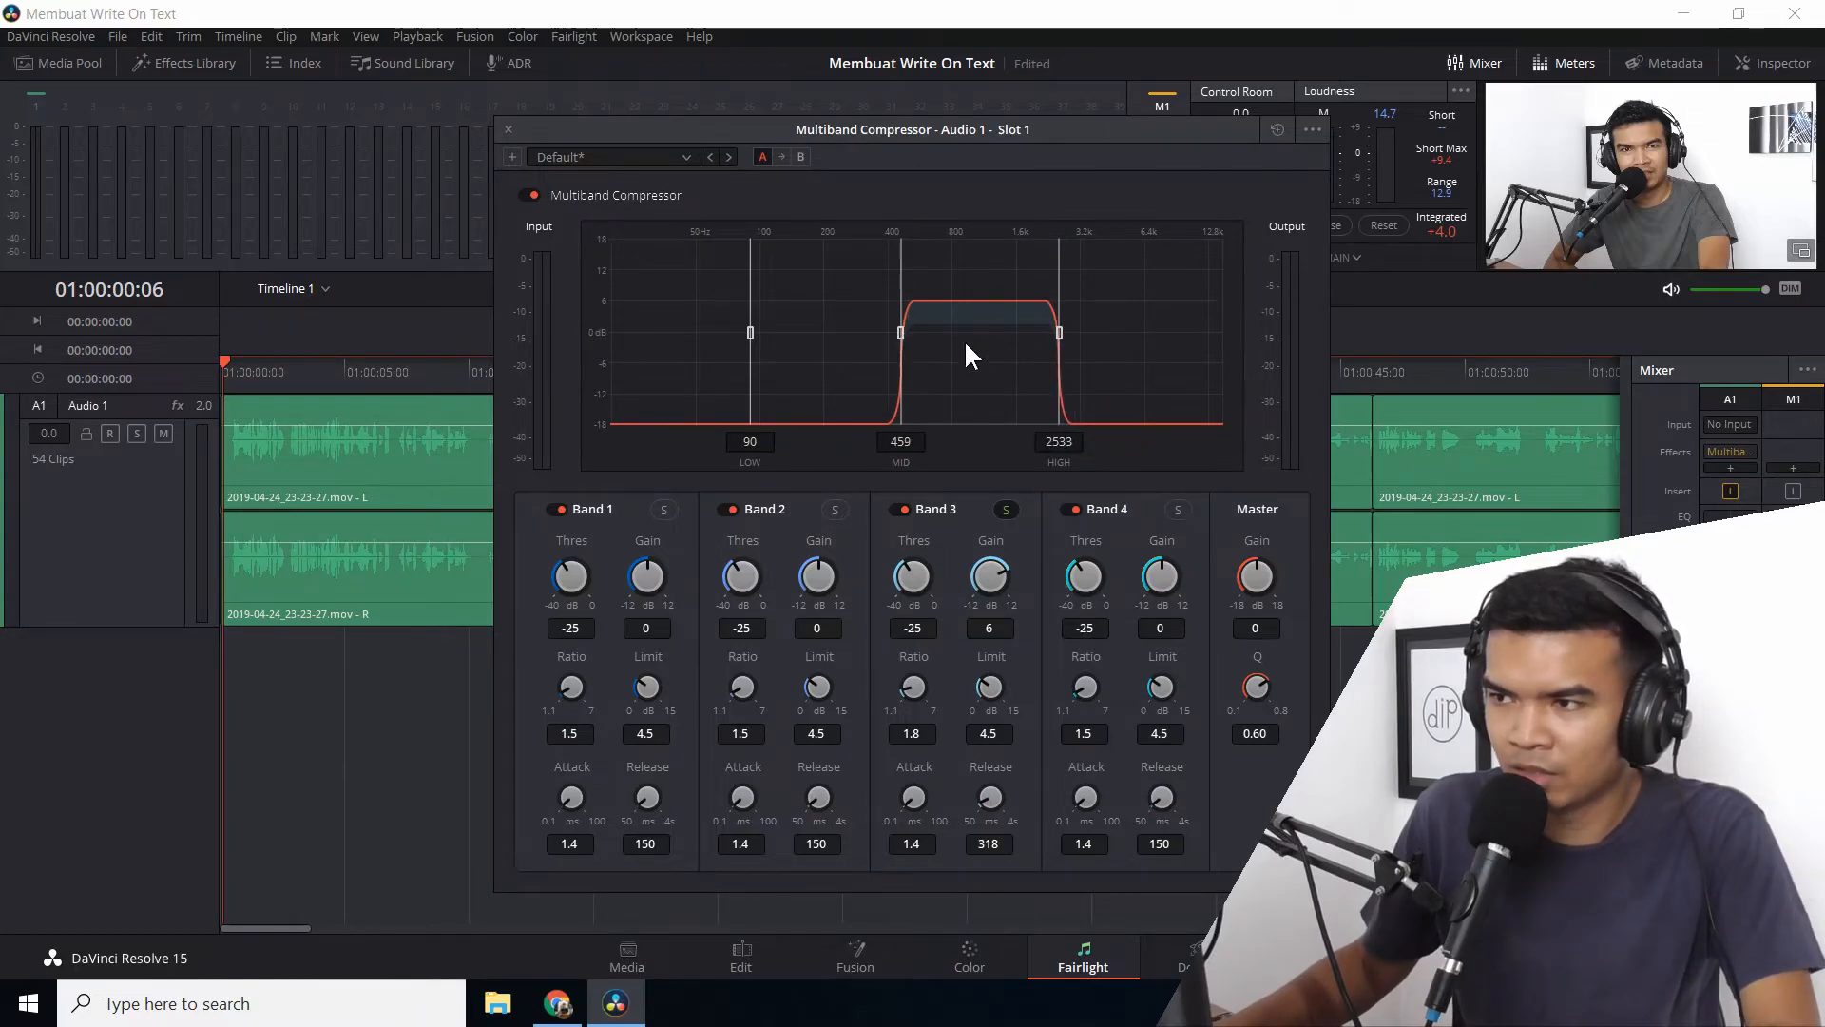
{"action": "key", "text": "space"}
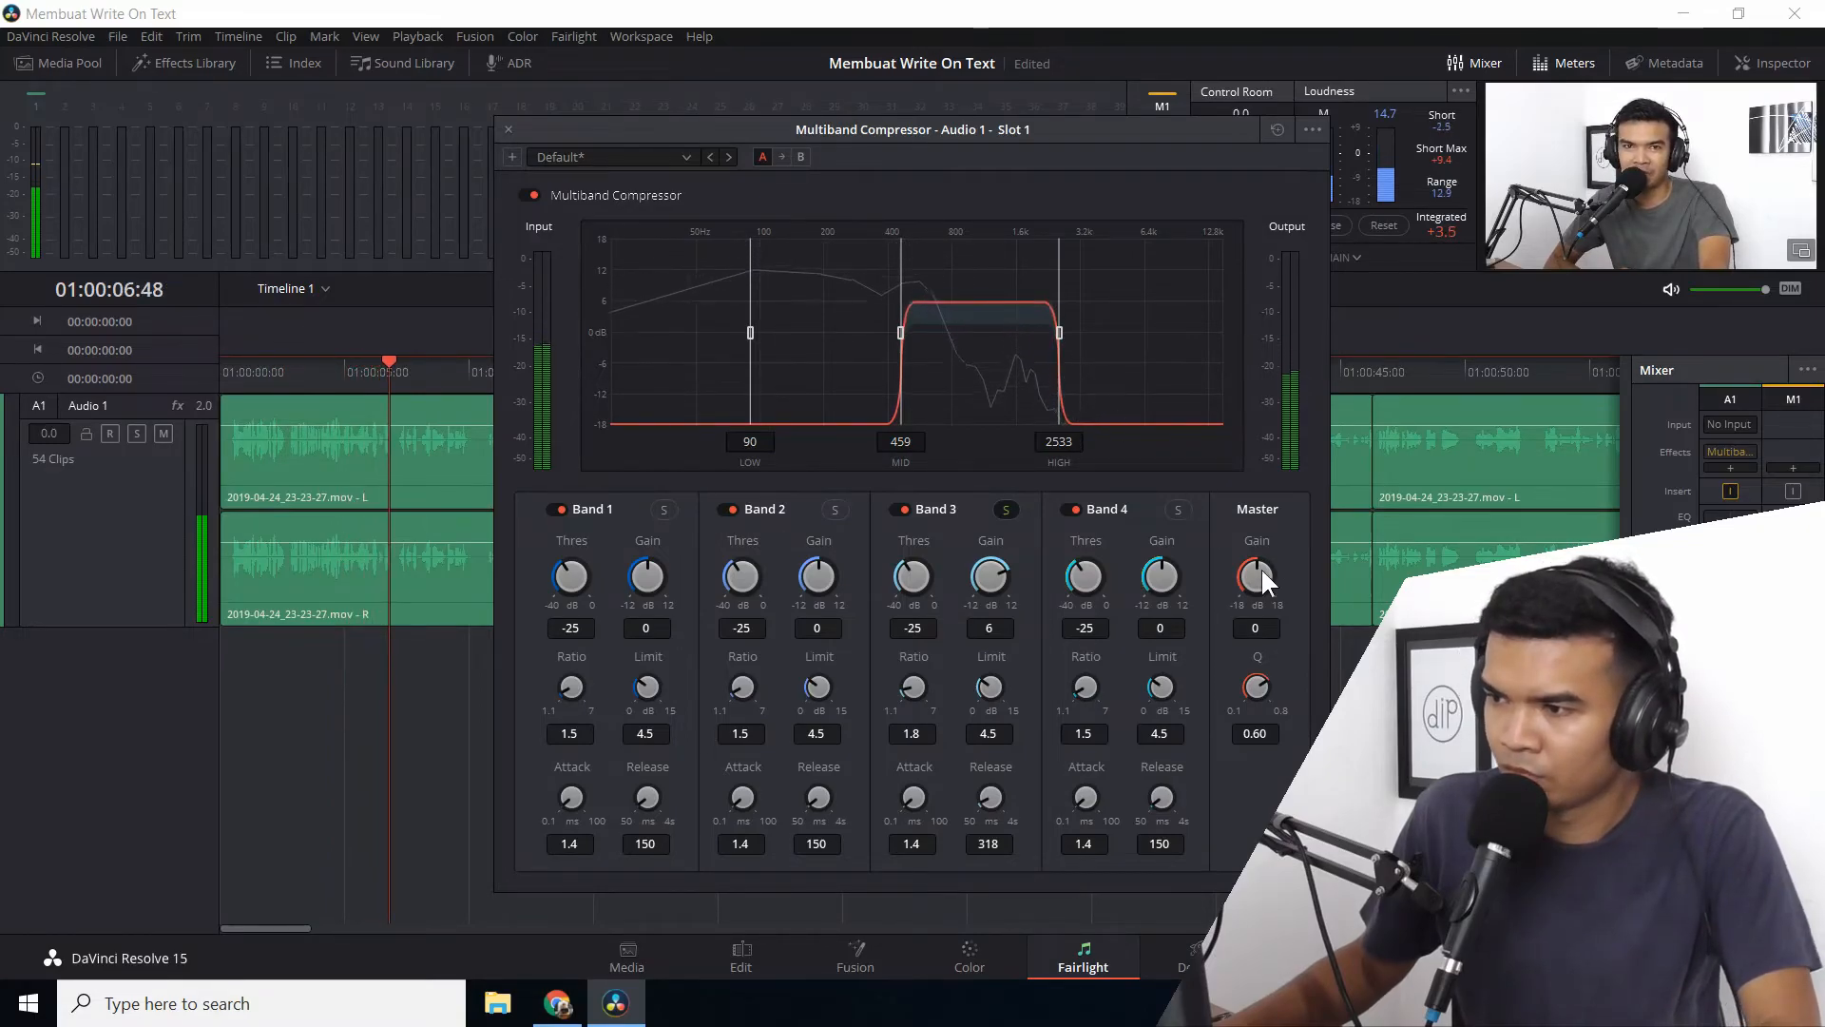
Step: Raise the compressor's master gain to 6.8 dB and listen to the voice from the beginning
{"action": "left_click_drag", "start_coordinate": [1262, 568], "coordinate": [1316, 575]}
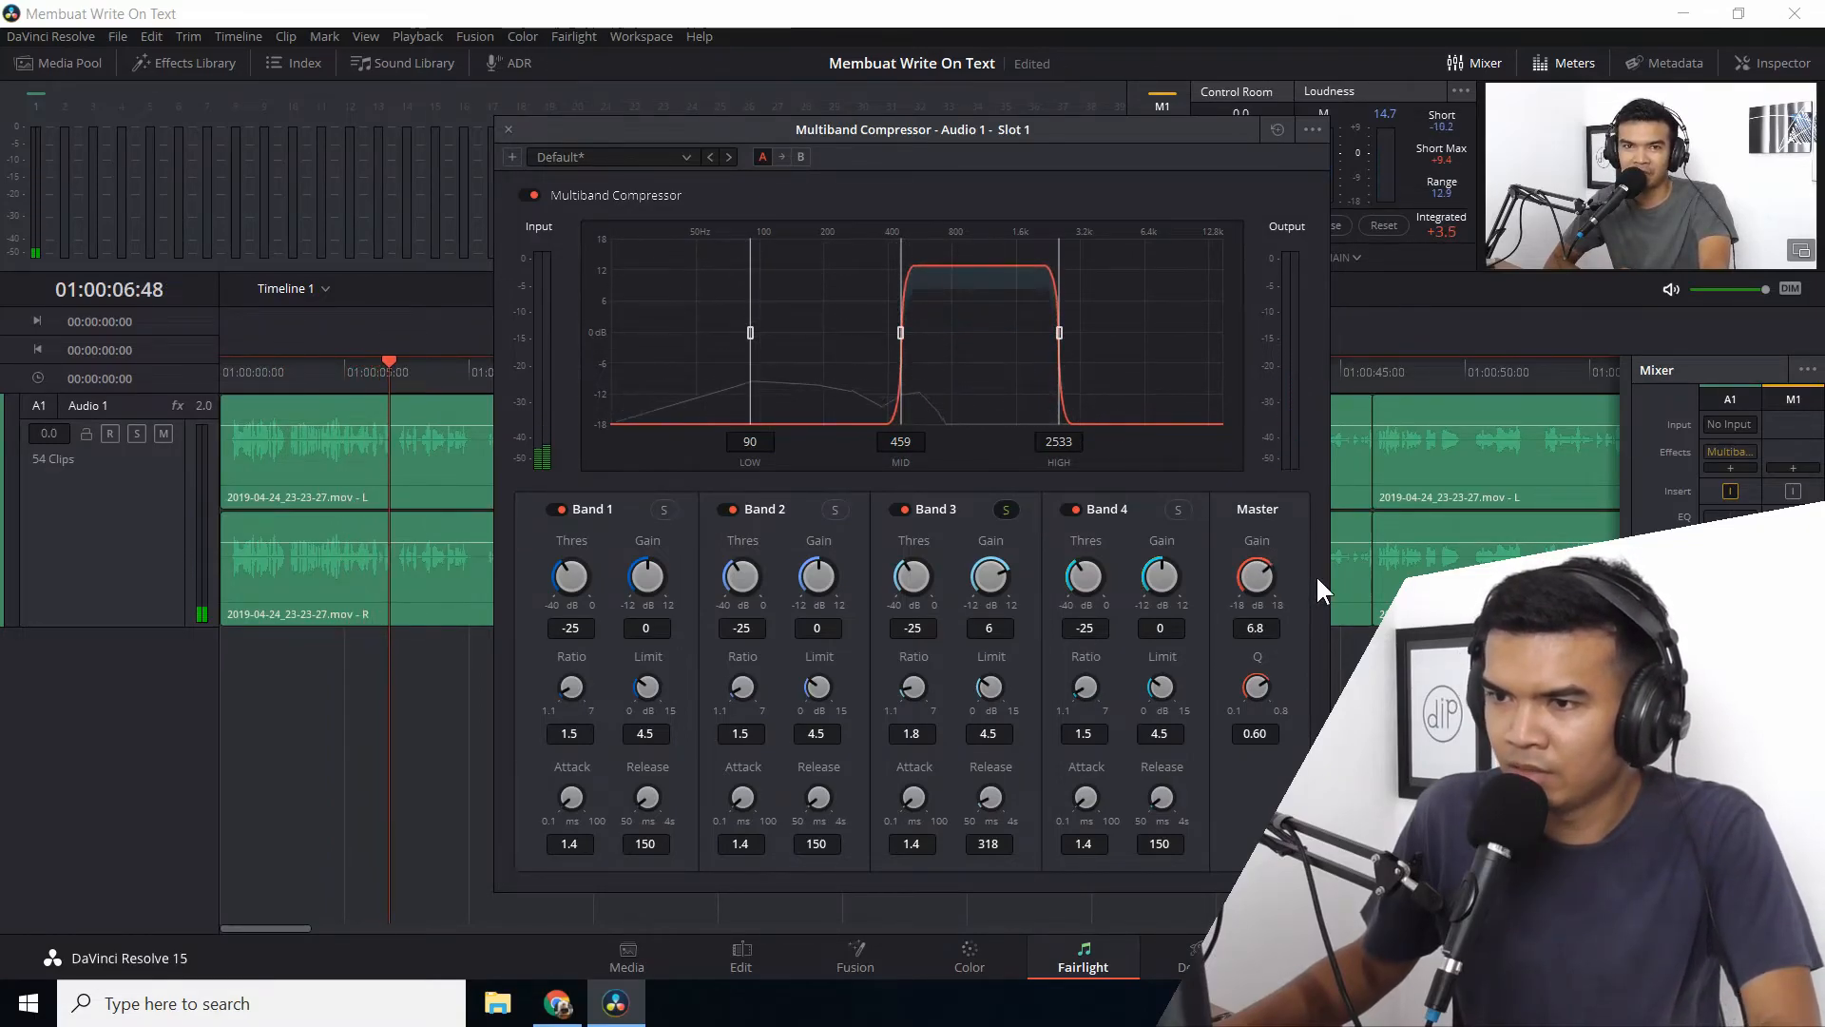
{"action": "key", "text": "Home"}
{"action": "key", "text": "space"}
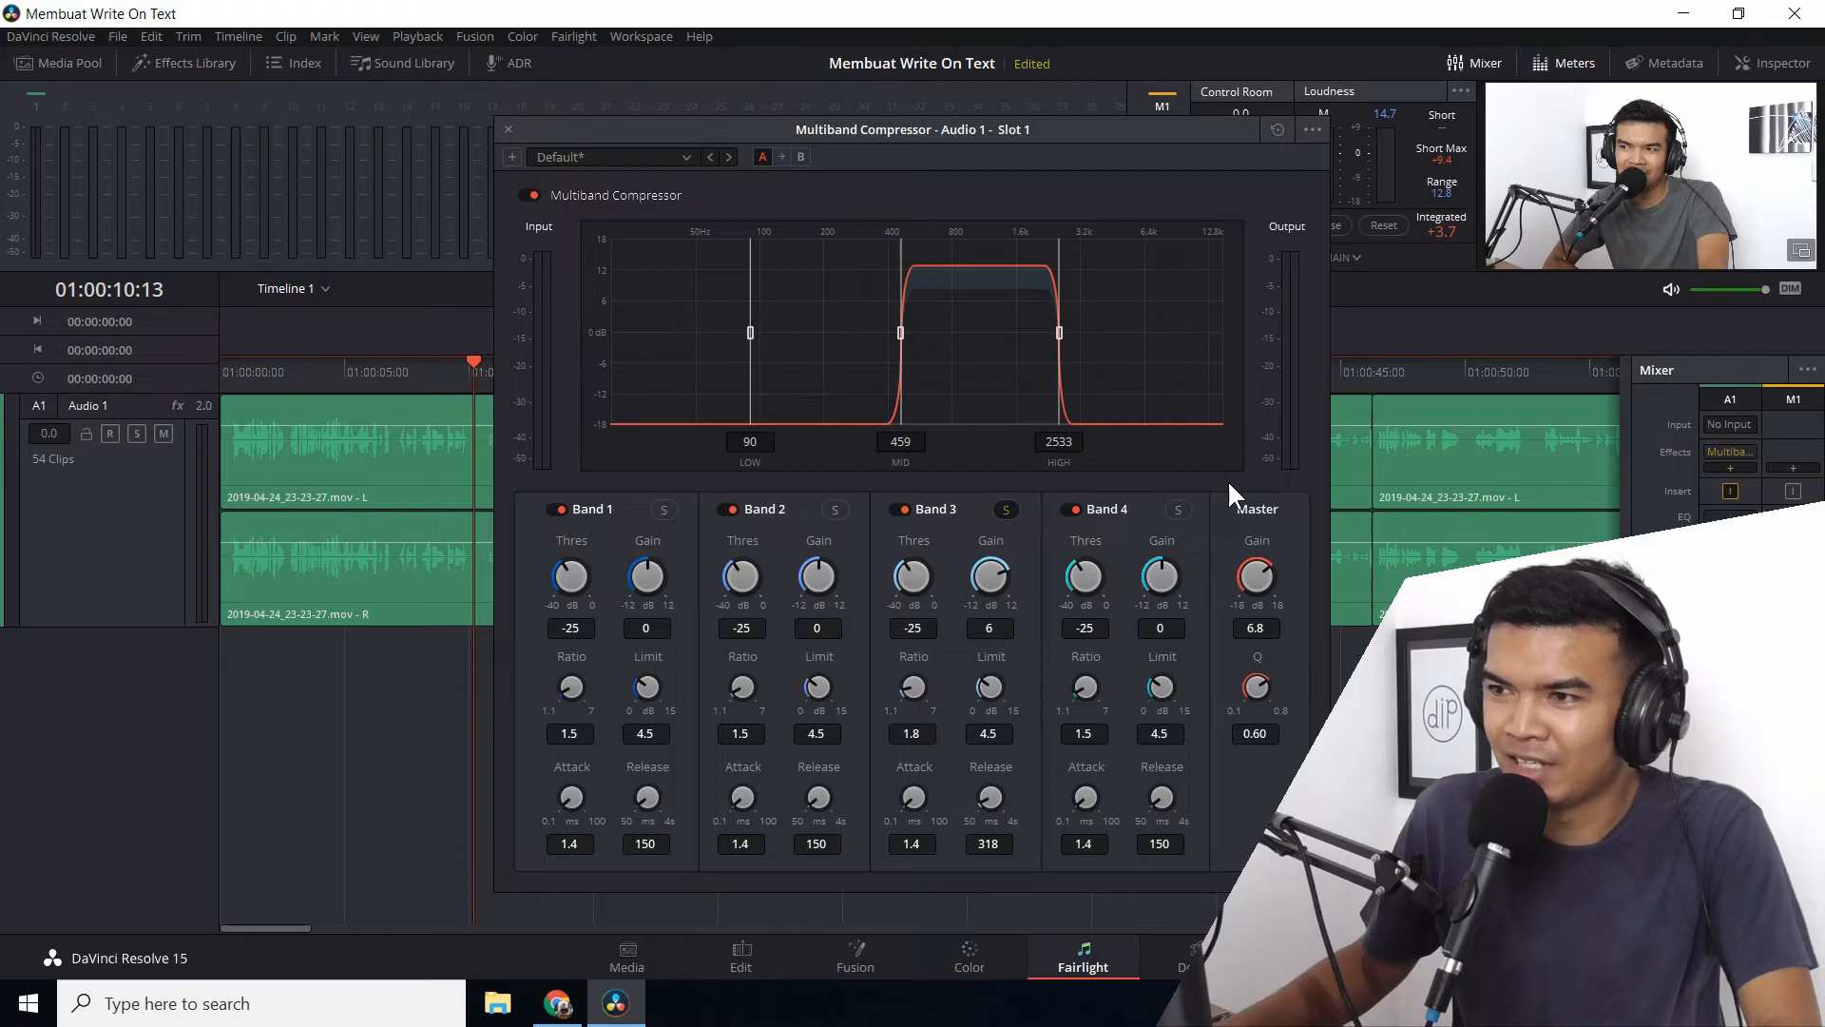
Step: Move the high crossover to 3822 Hz and the mid crossover to 834 Hz, and listen to the voice from the start
{"action": "left_click_drag", "start_coordinate": [1059, 332], "coordinate": [1065, 332]}
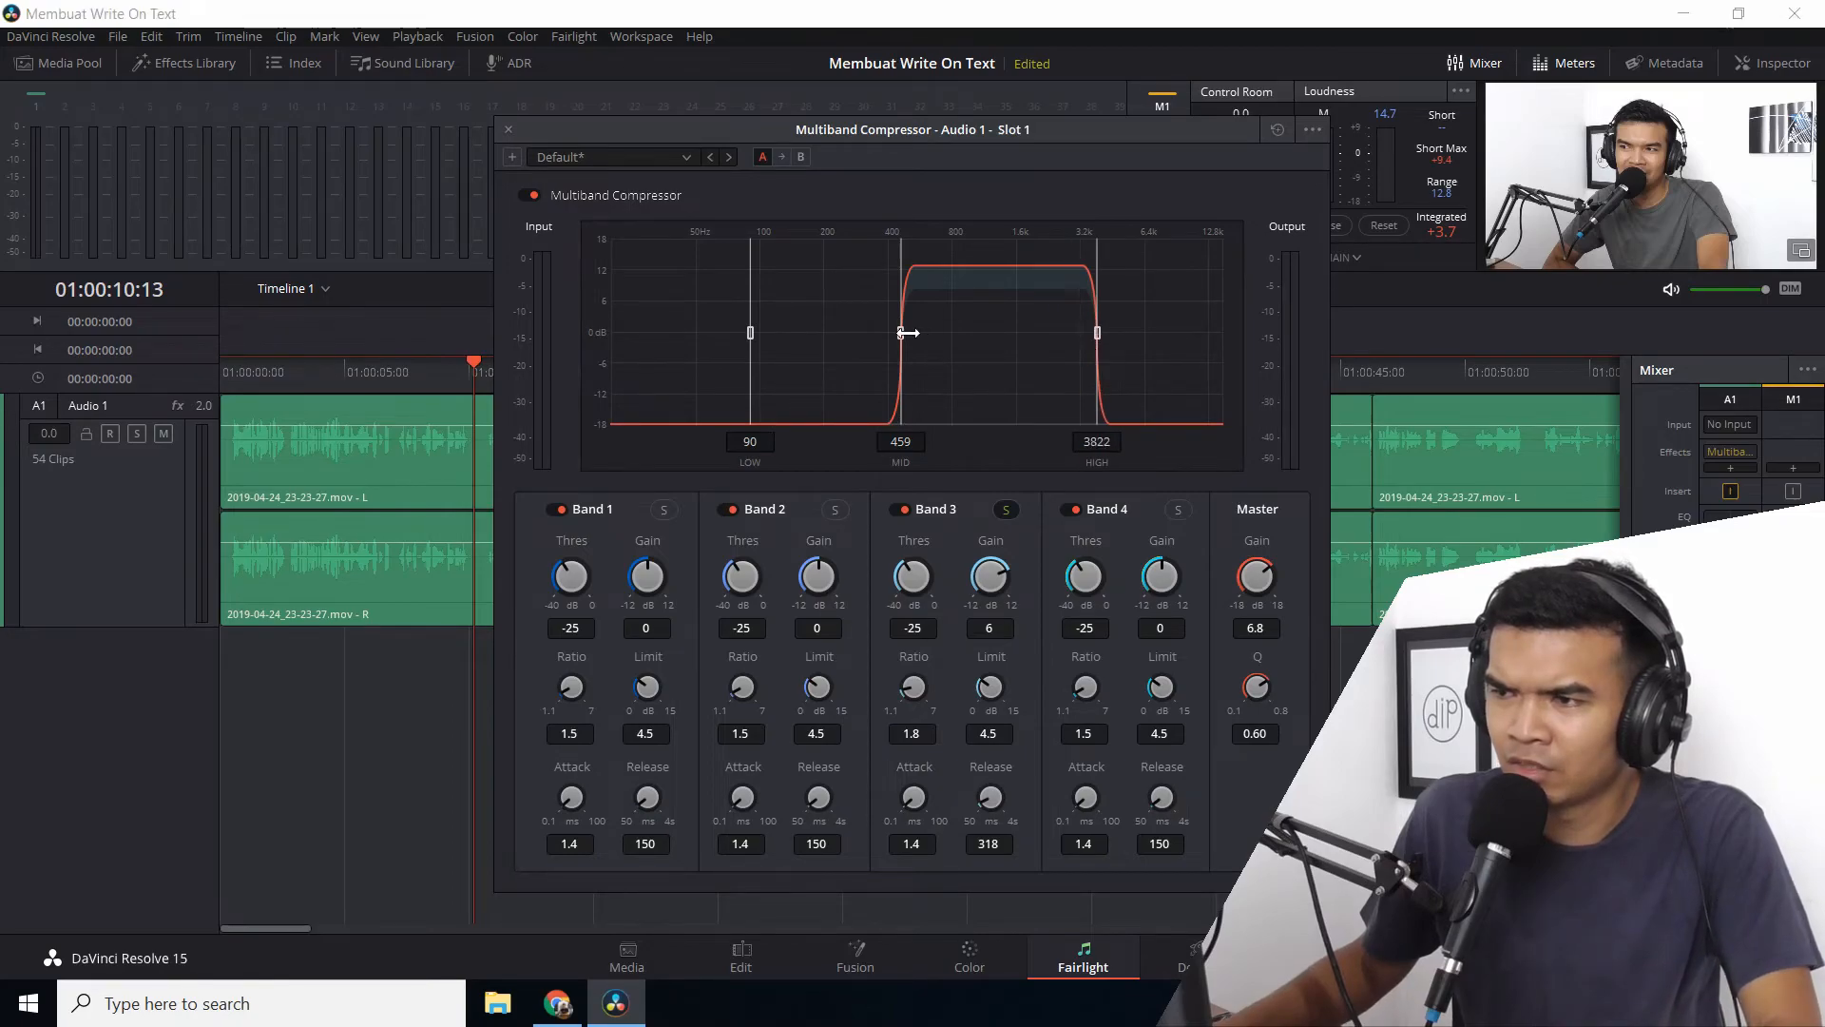
{"action": "left_click_drag", "start_coordinate": [900, 333], "coordinate": [956, 333]}
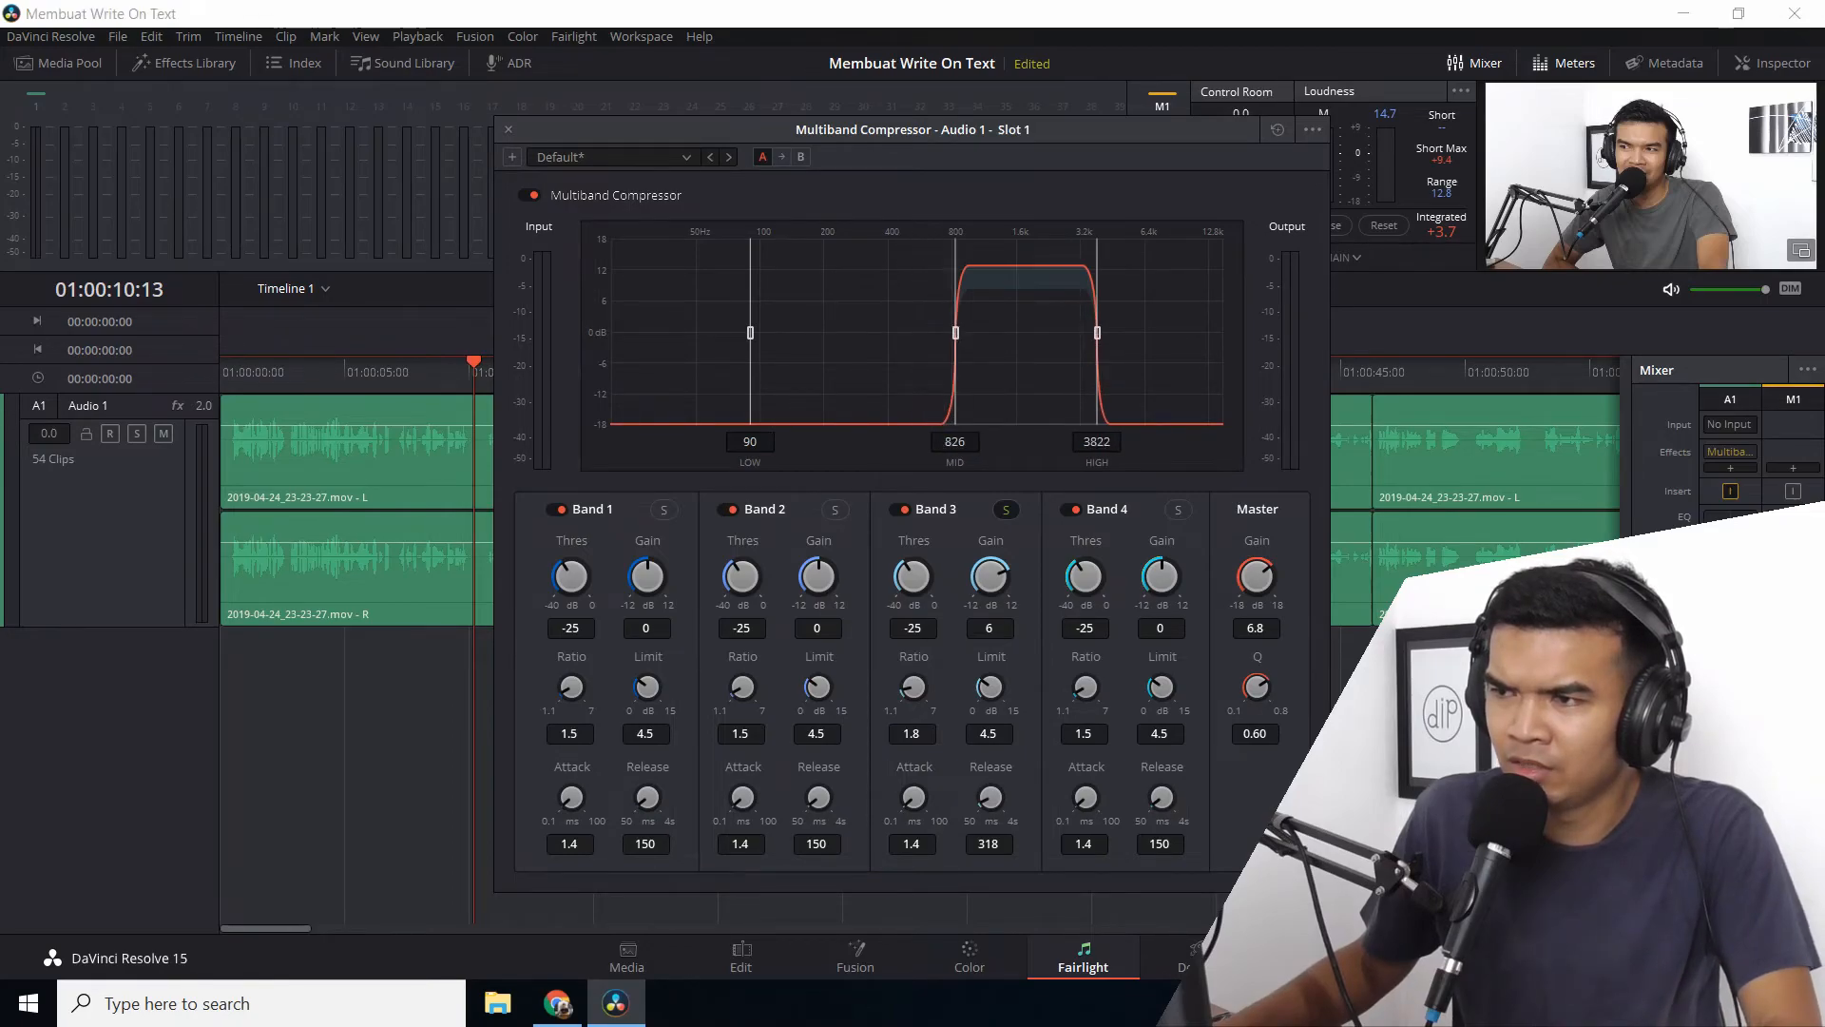
{"action": "left_click", "coordinate": [231, 363]}
{"action": "key", "text": "space"}
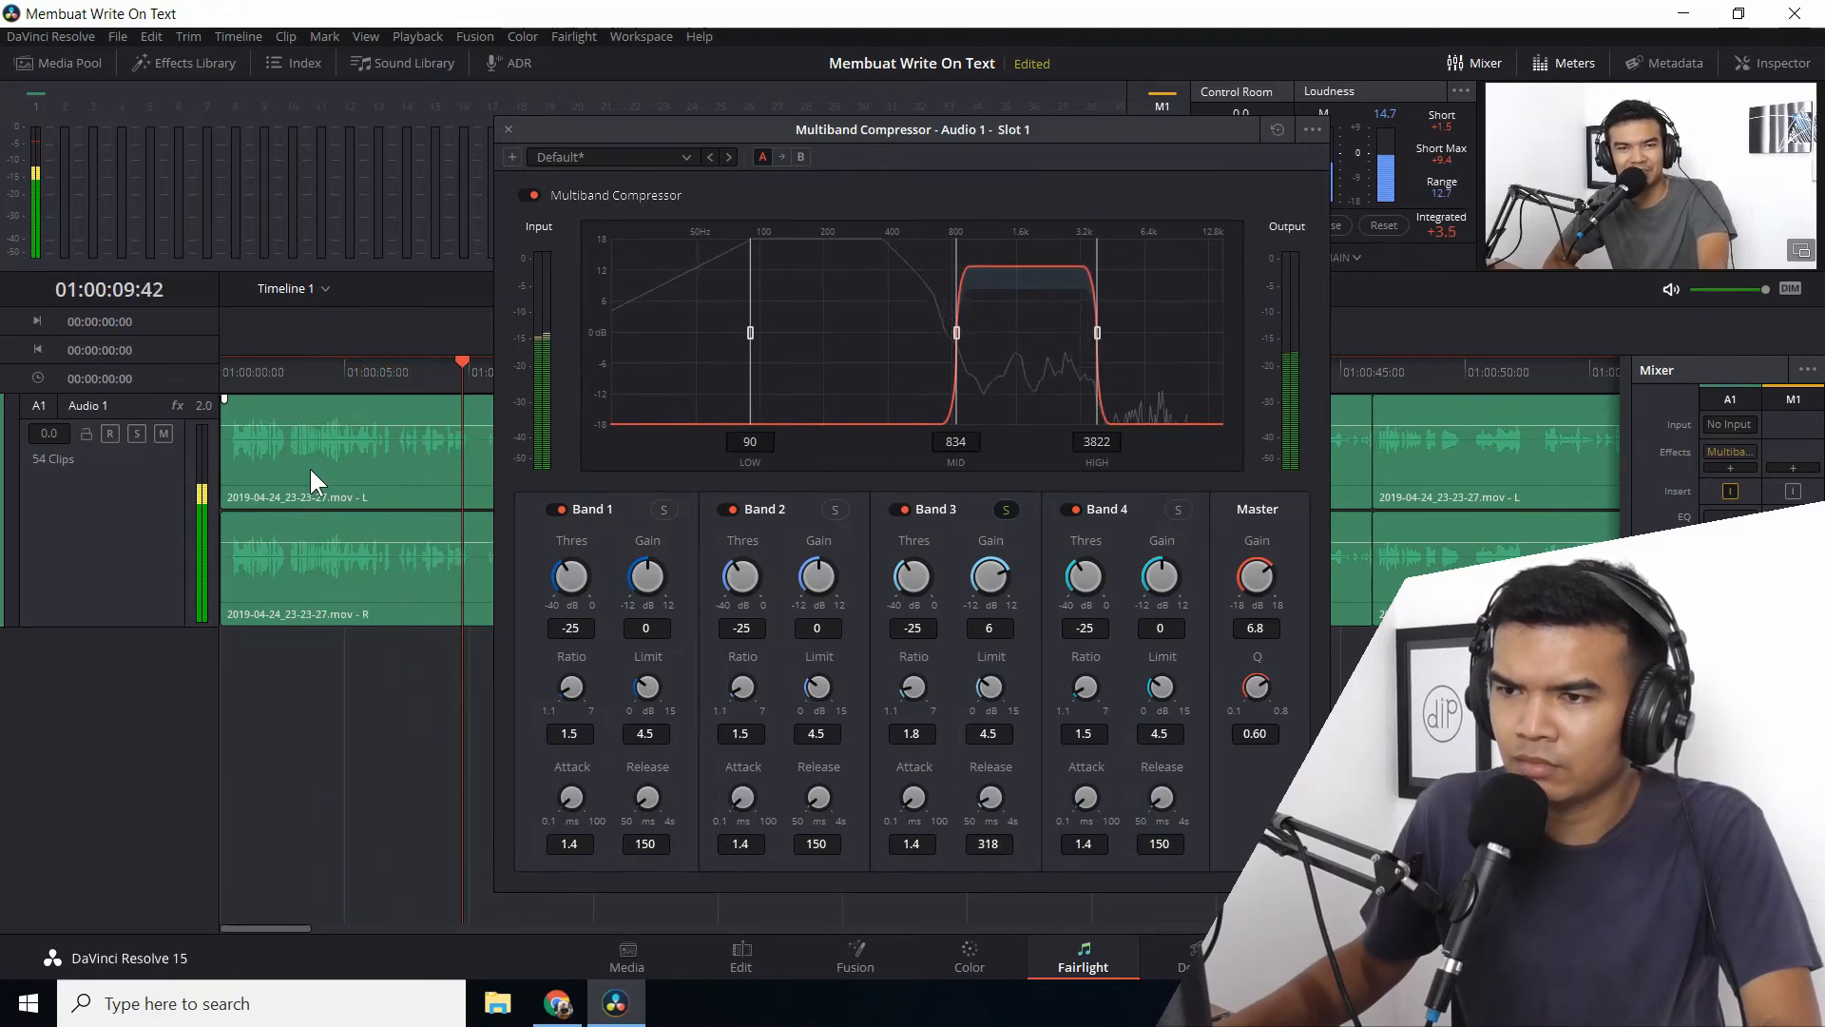
{"action": "key", "text": "space"}
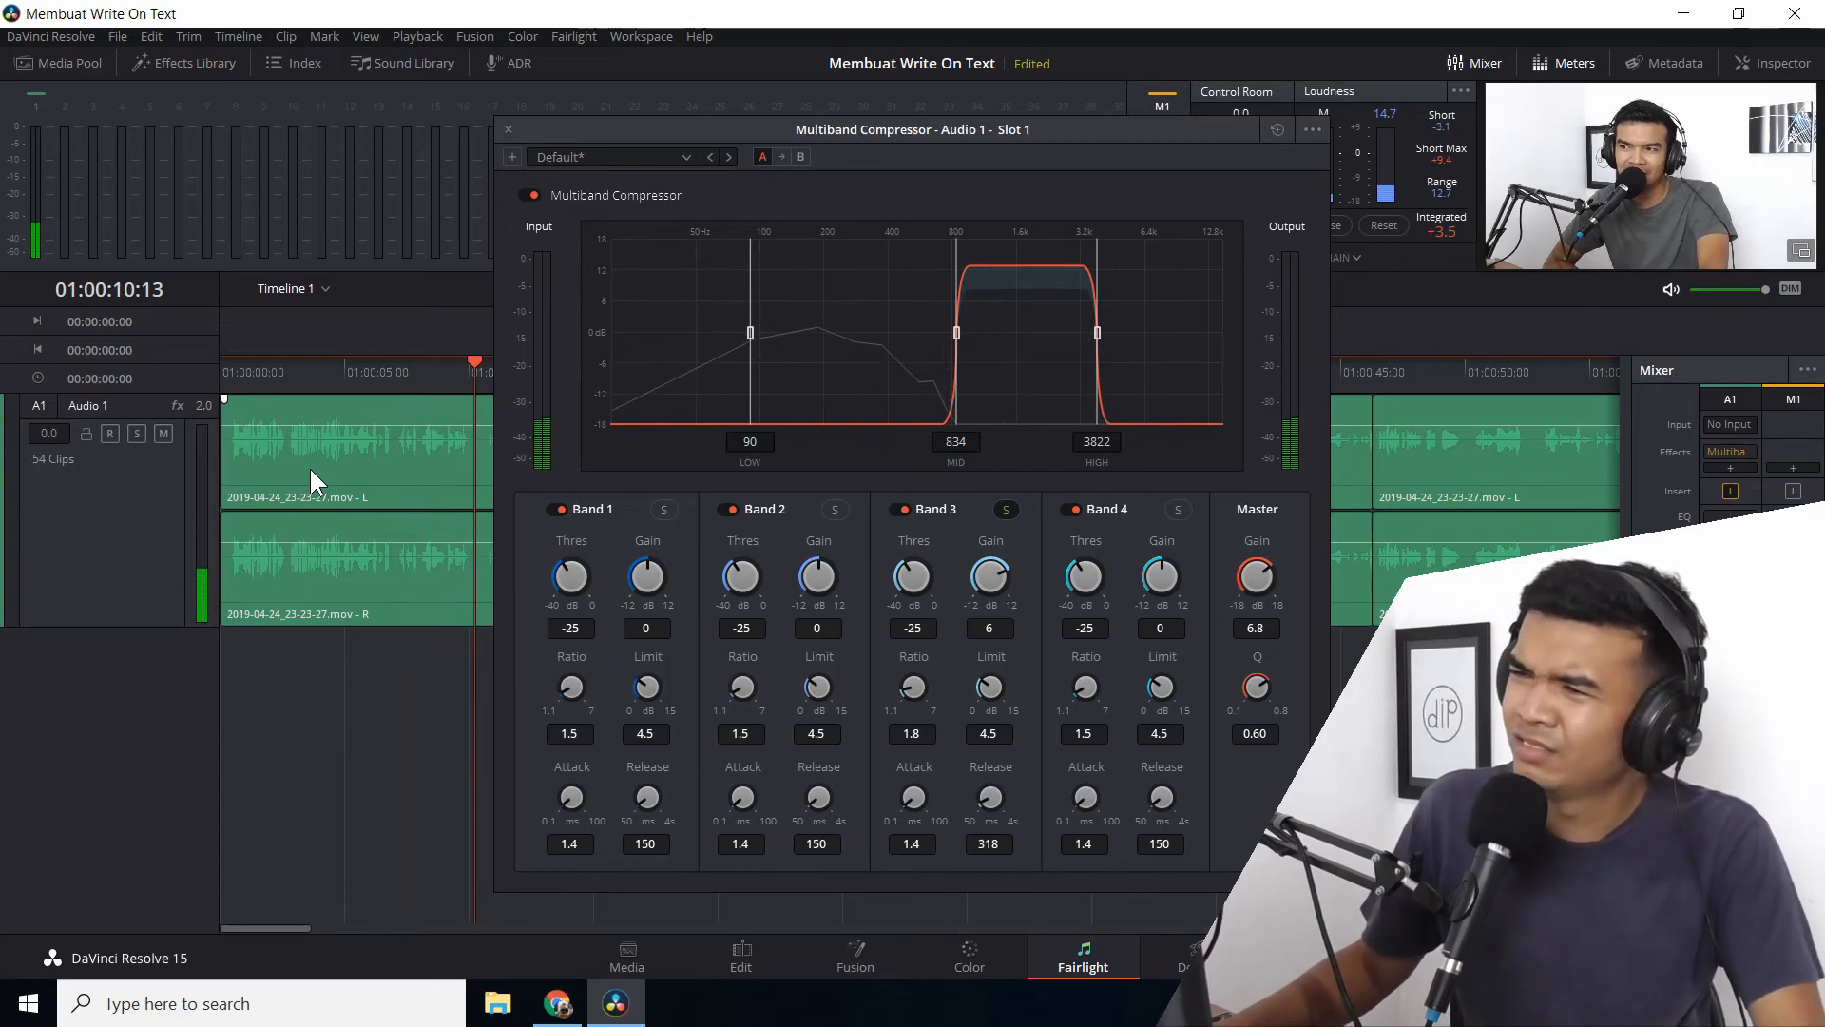